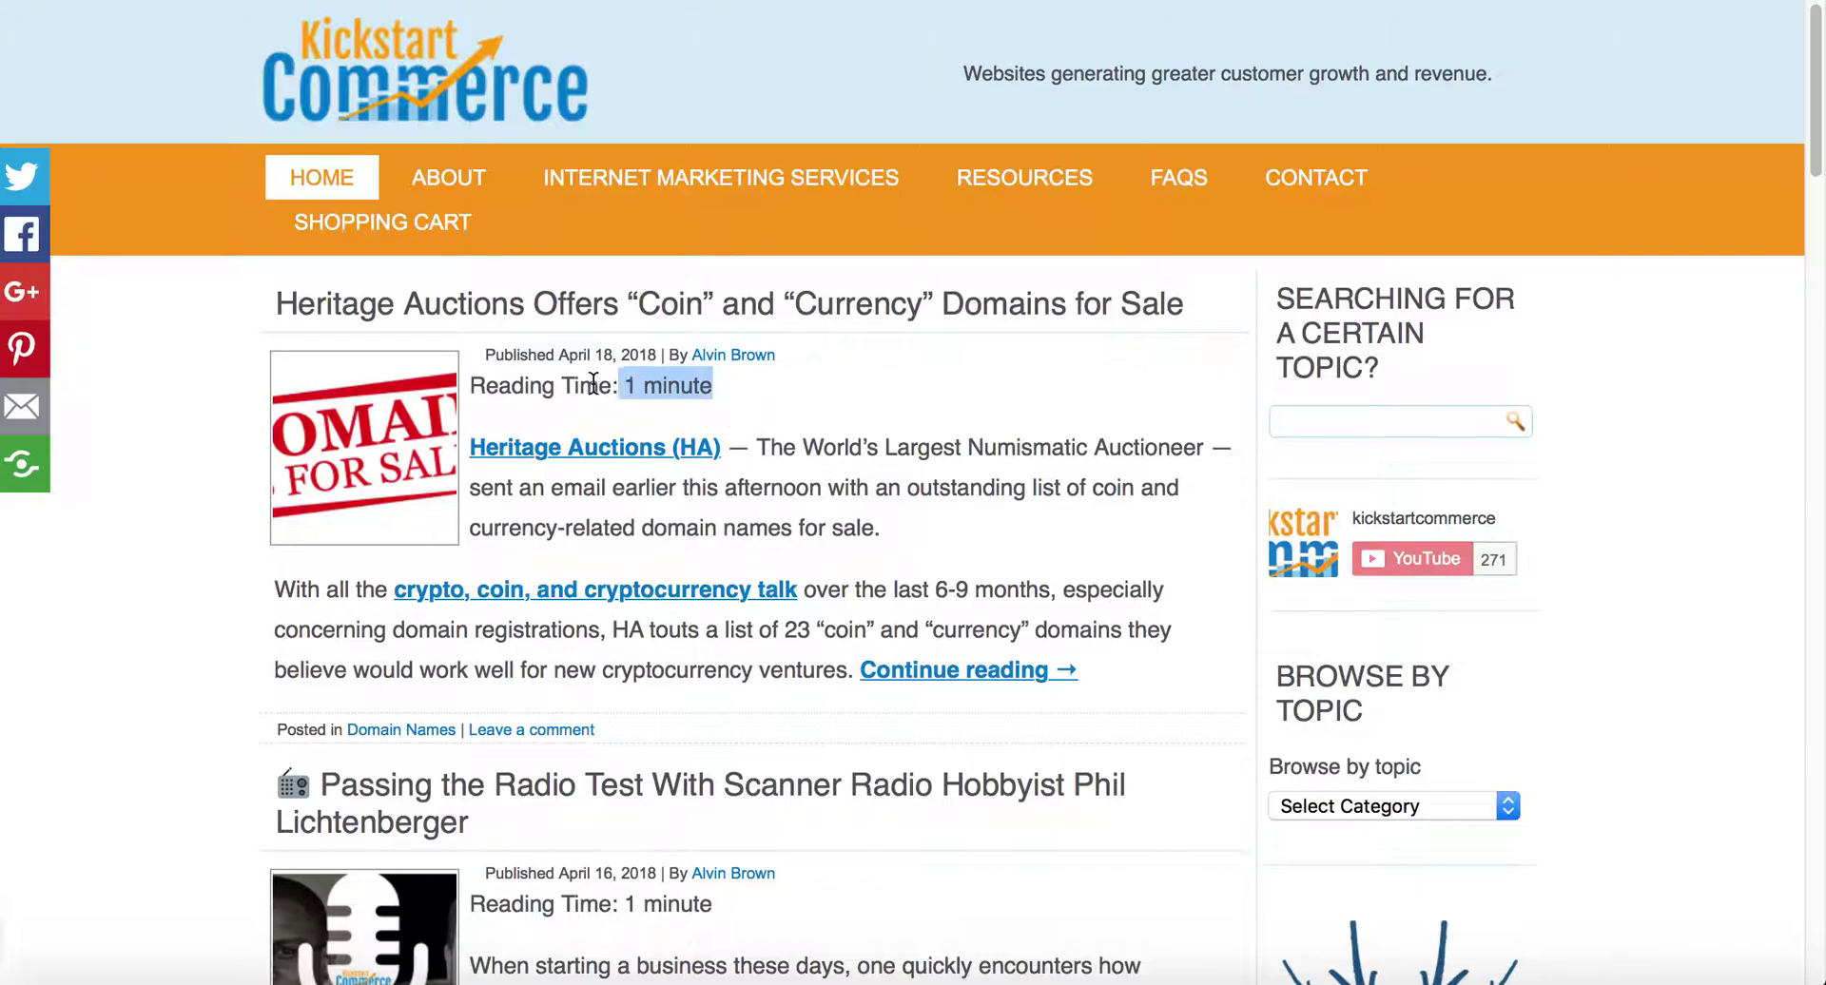
Highlight the 'Reading Time: 1 minute' example label, then go to the Engaging Life's Moments site
left_click_drag(711, 385, 488, 388)
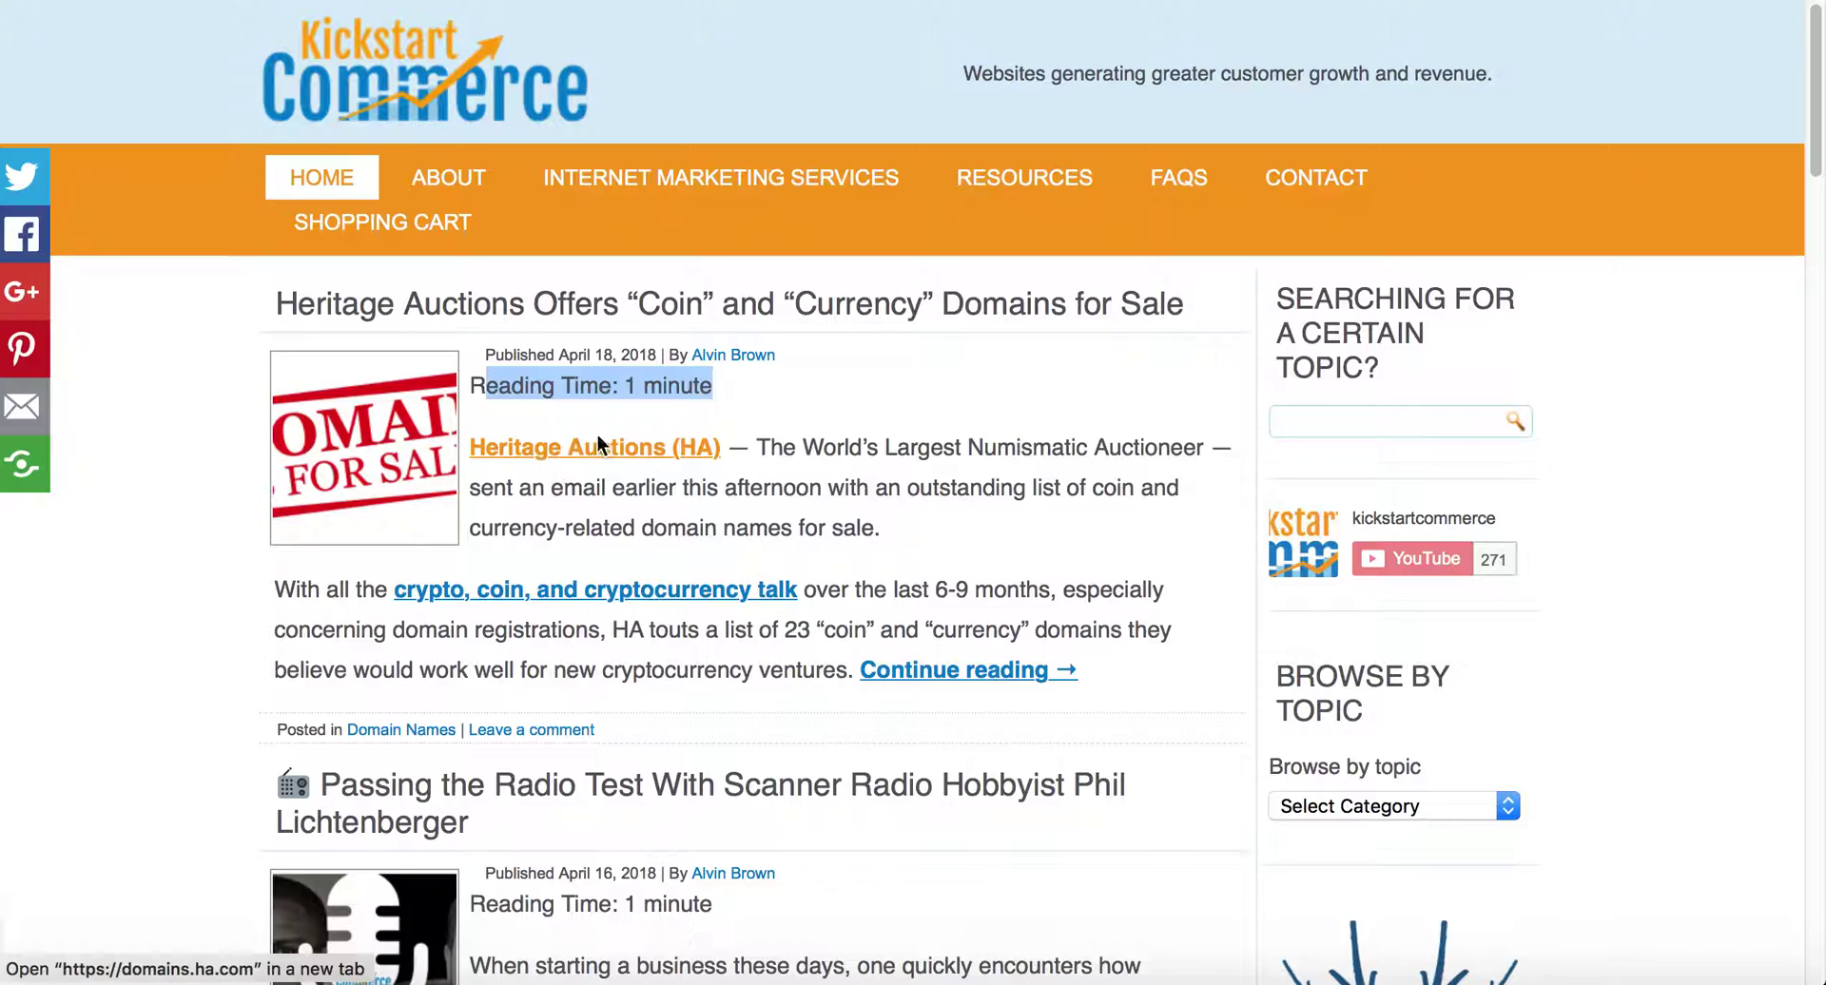
left_click(598, 435, "super")
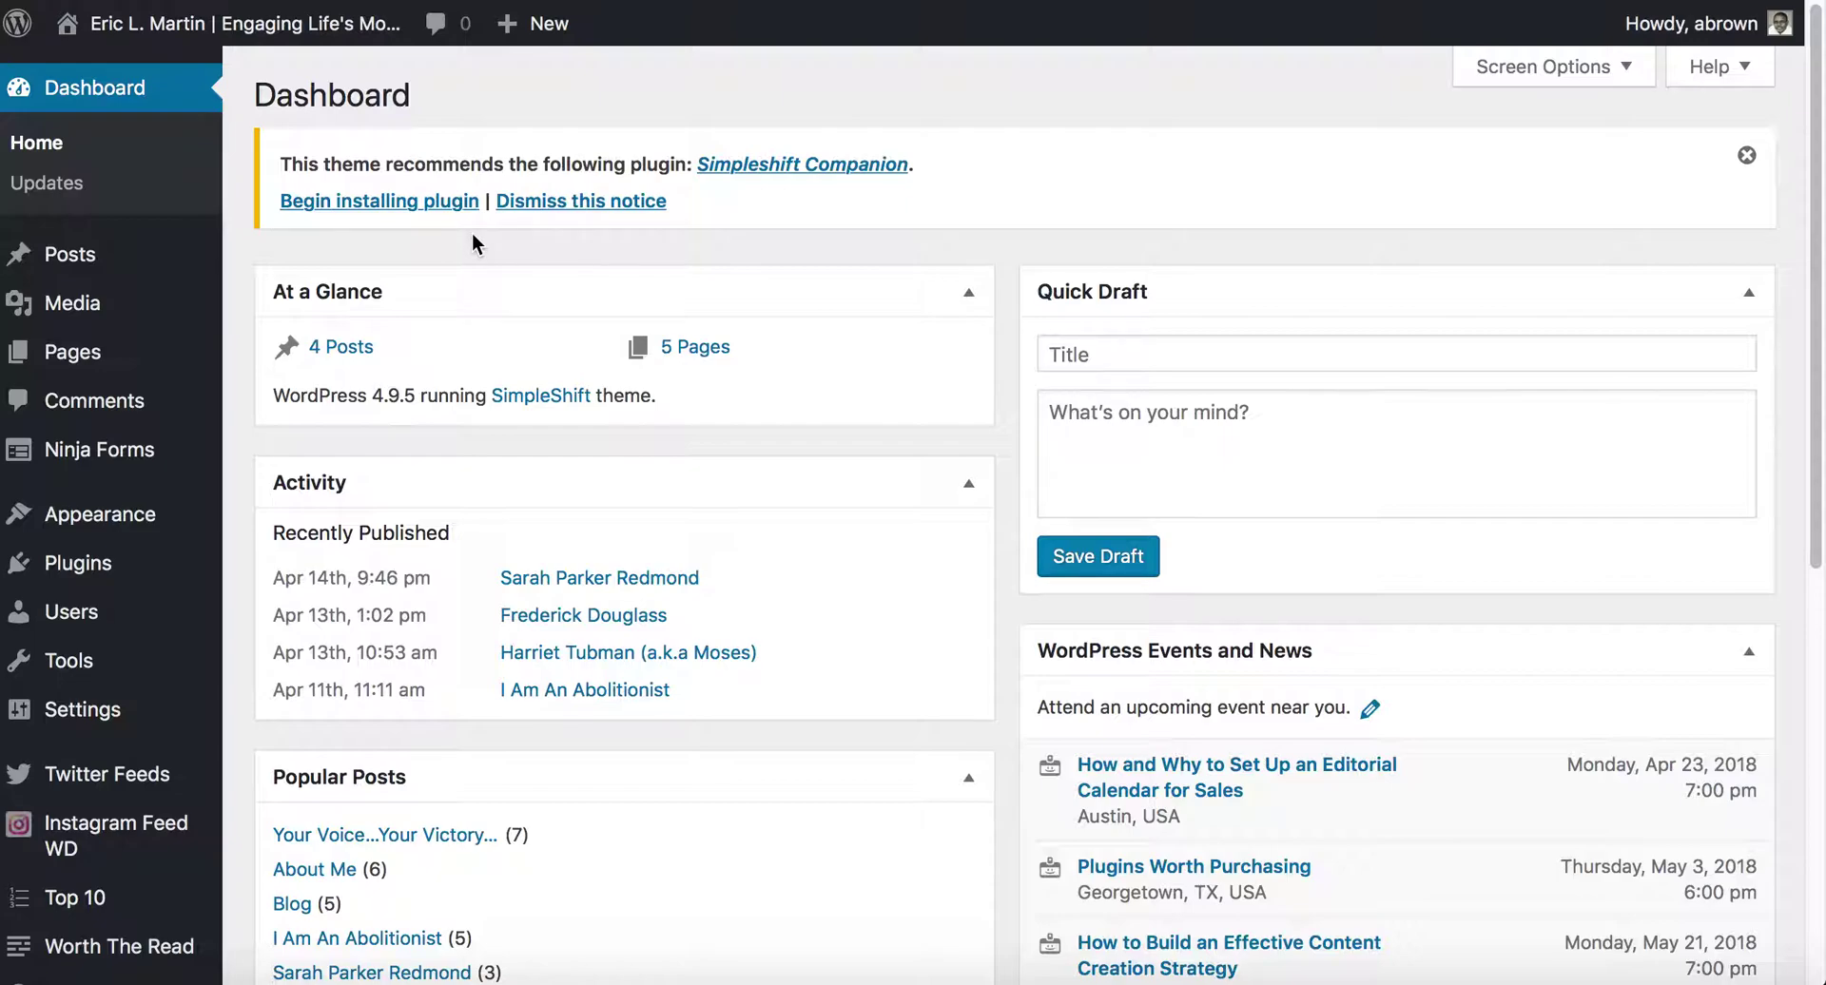
Search Add New plugins for 'worth the read' and confirm Worth The Read shows as Active
left_click(145, 563)
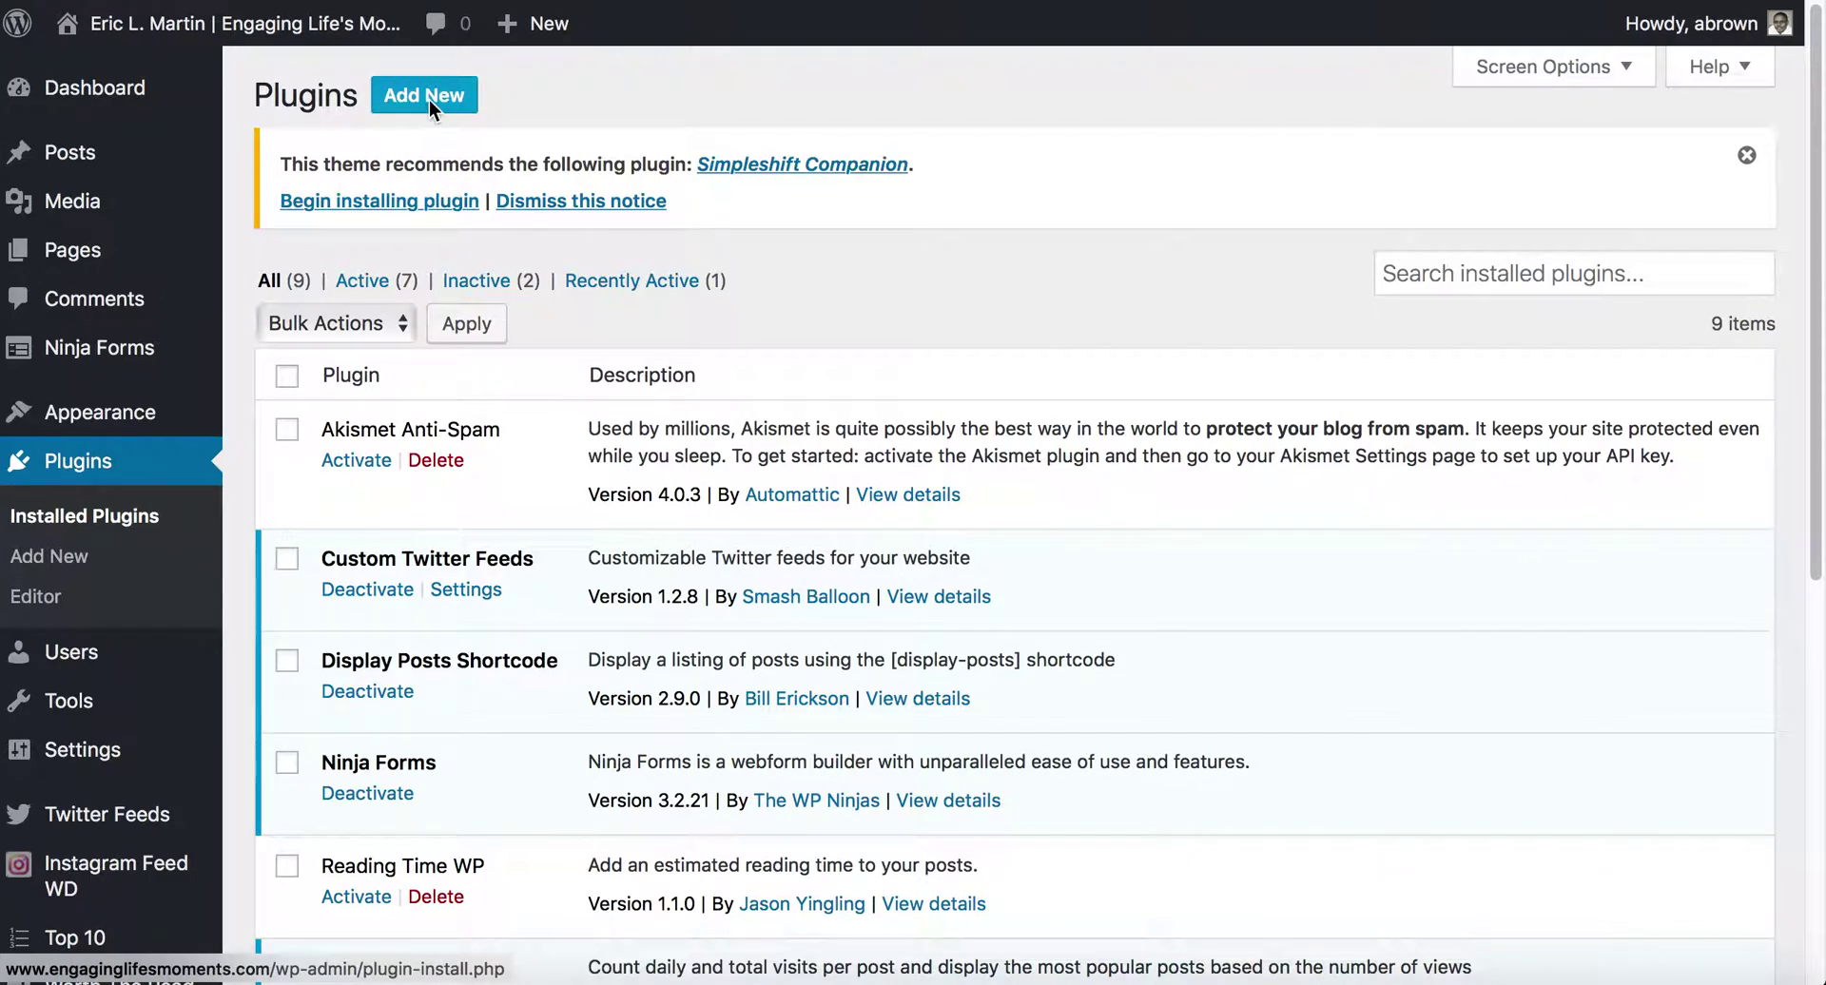
left_click(430, 100)
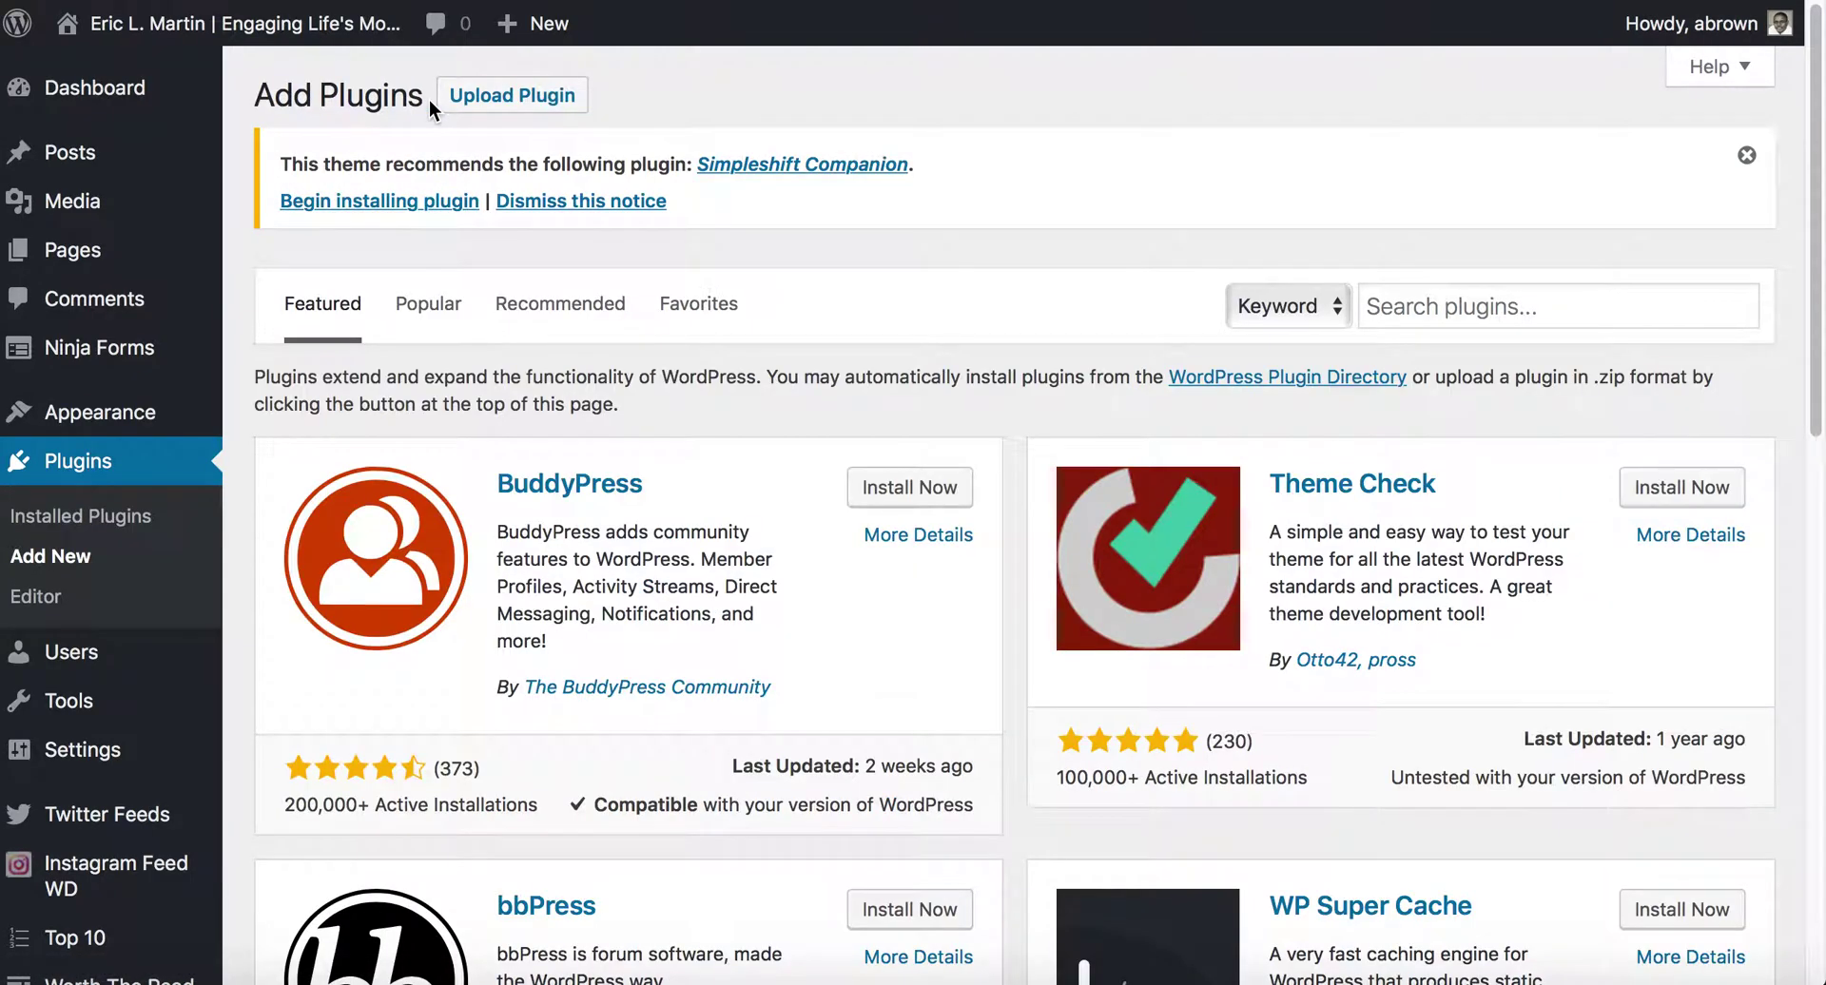
left_click(1437, 313)
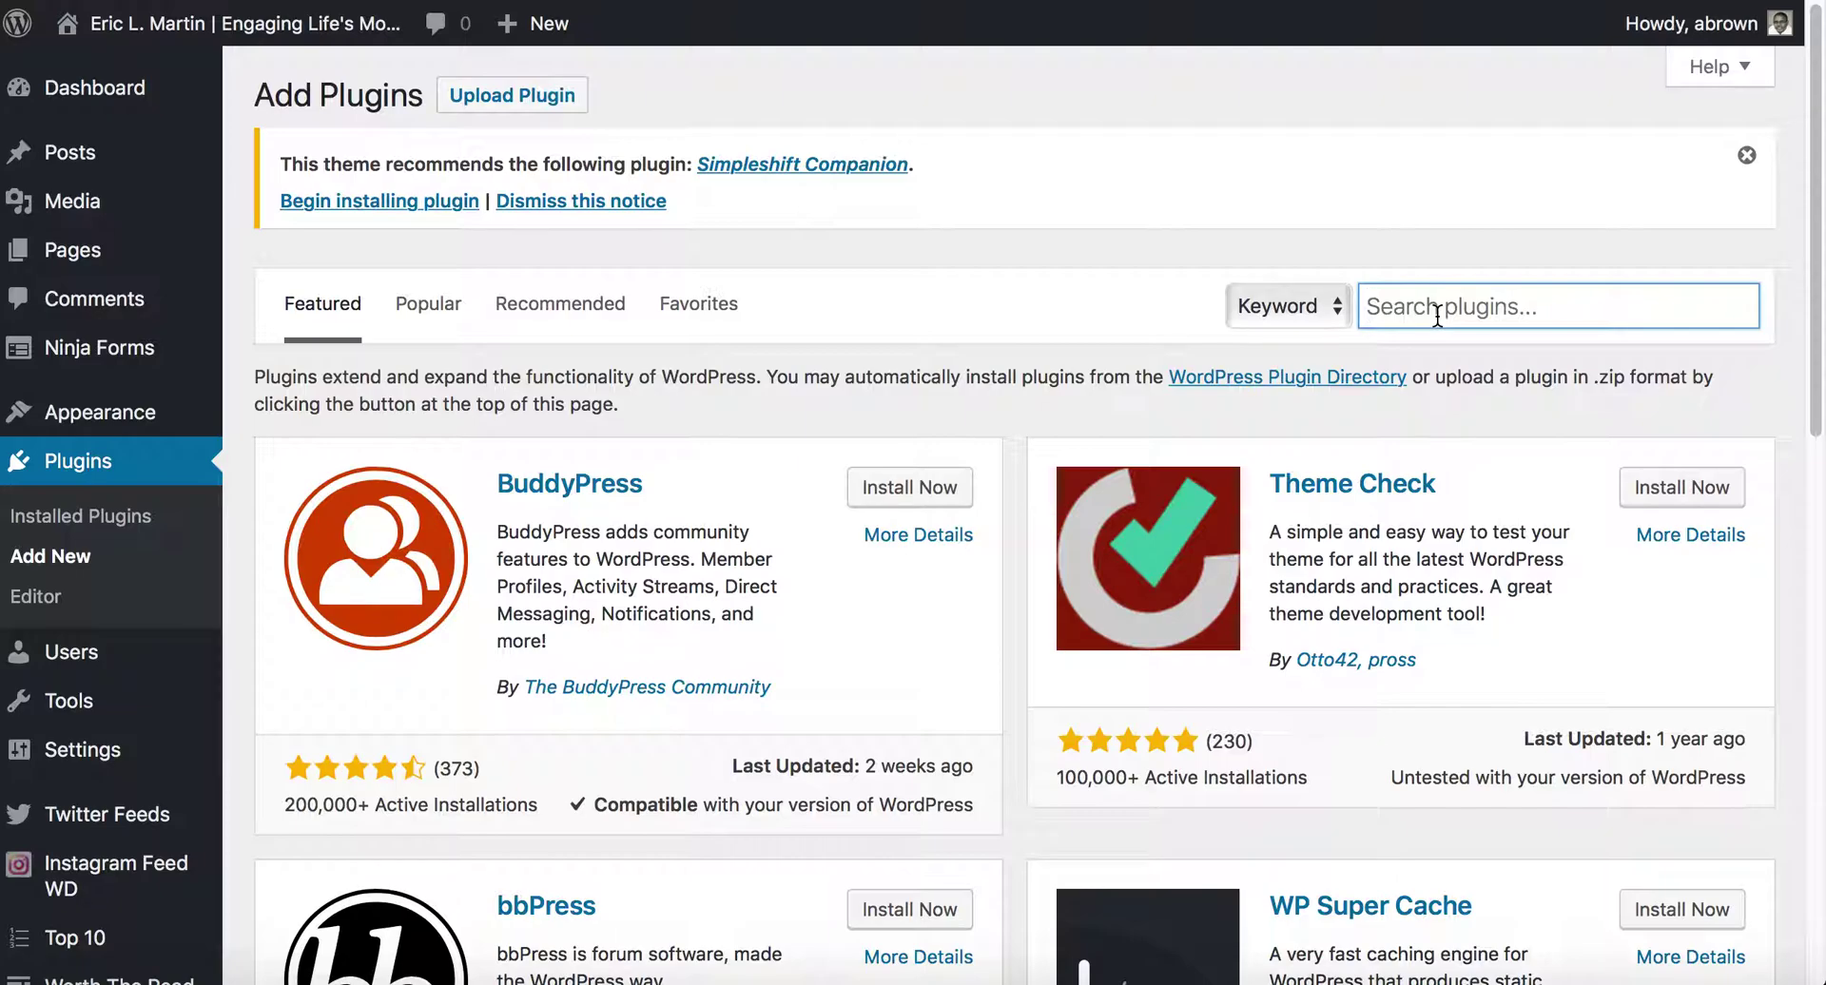
type("worth the re")
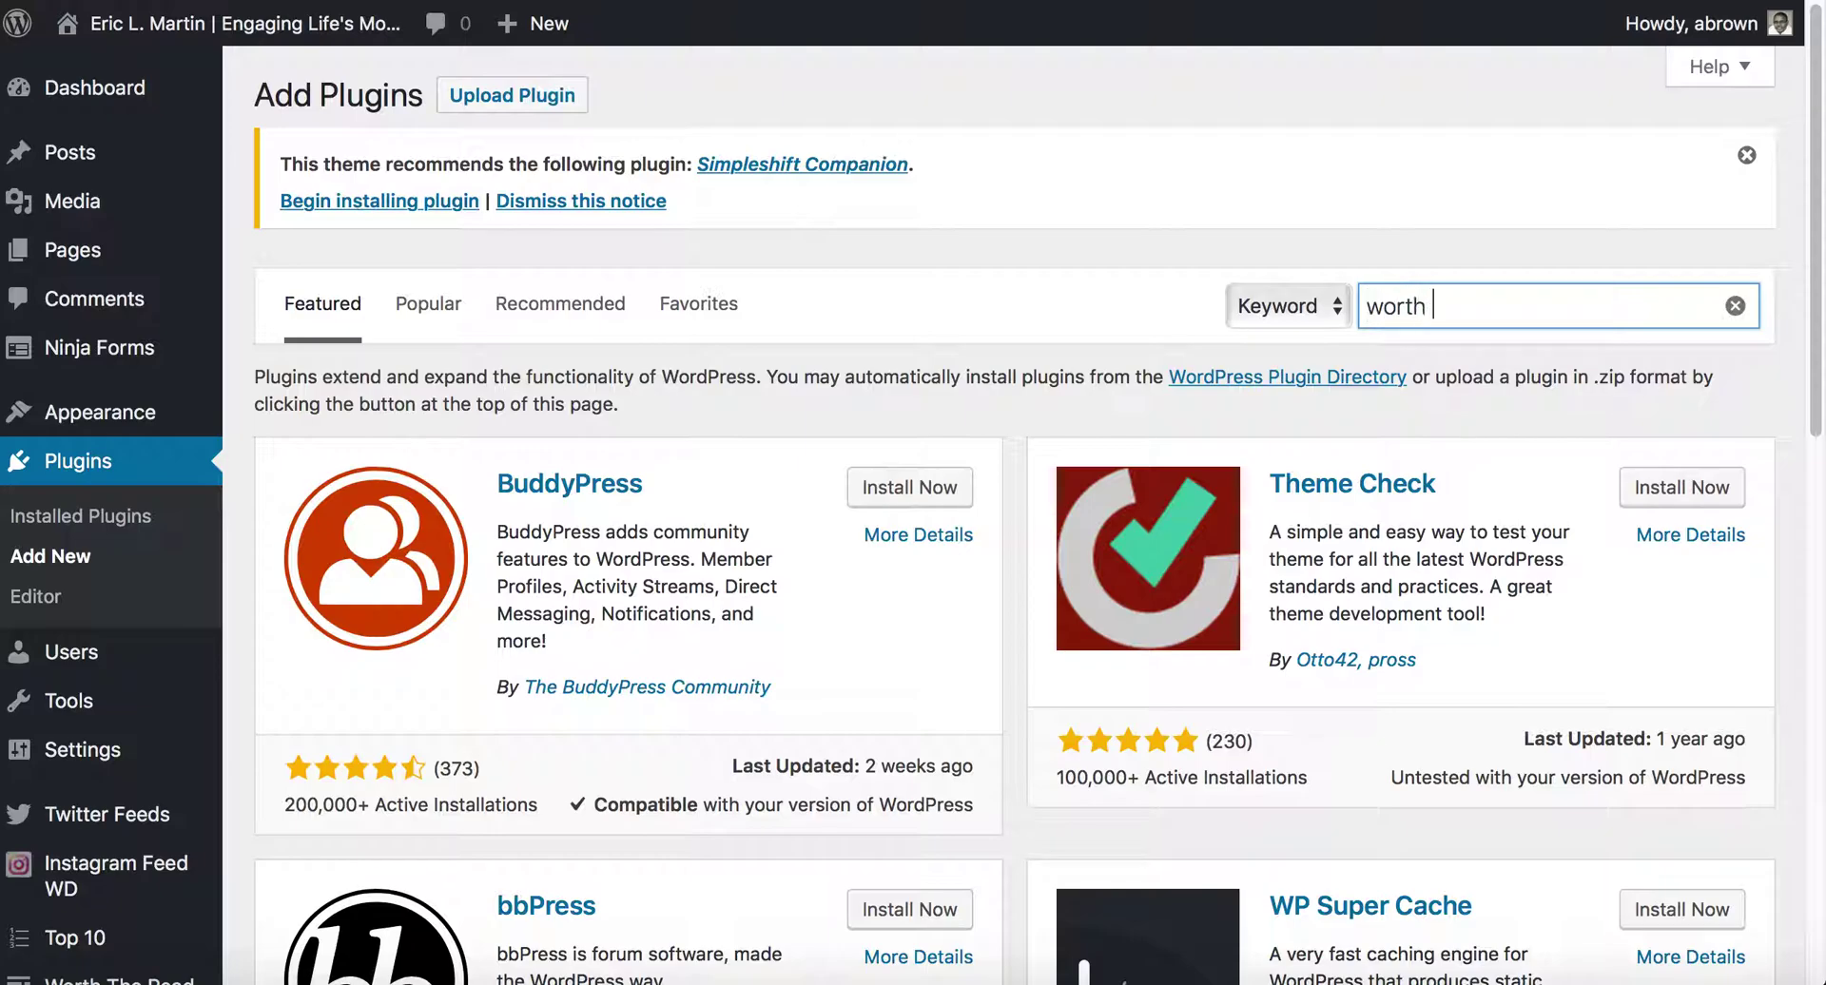
type("ad")
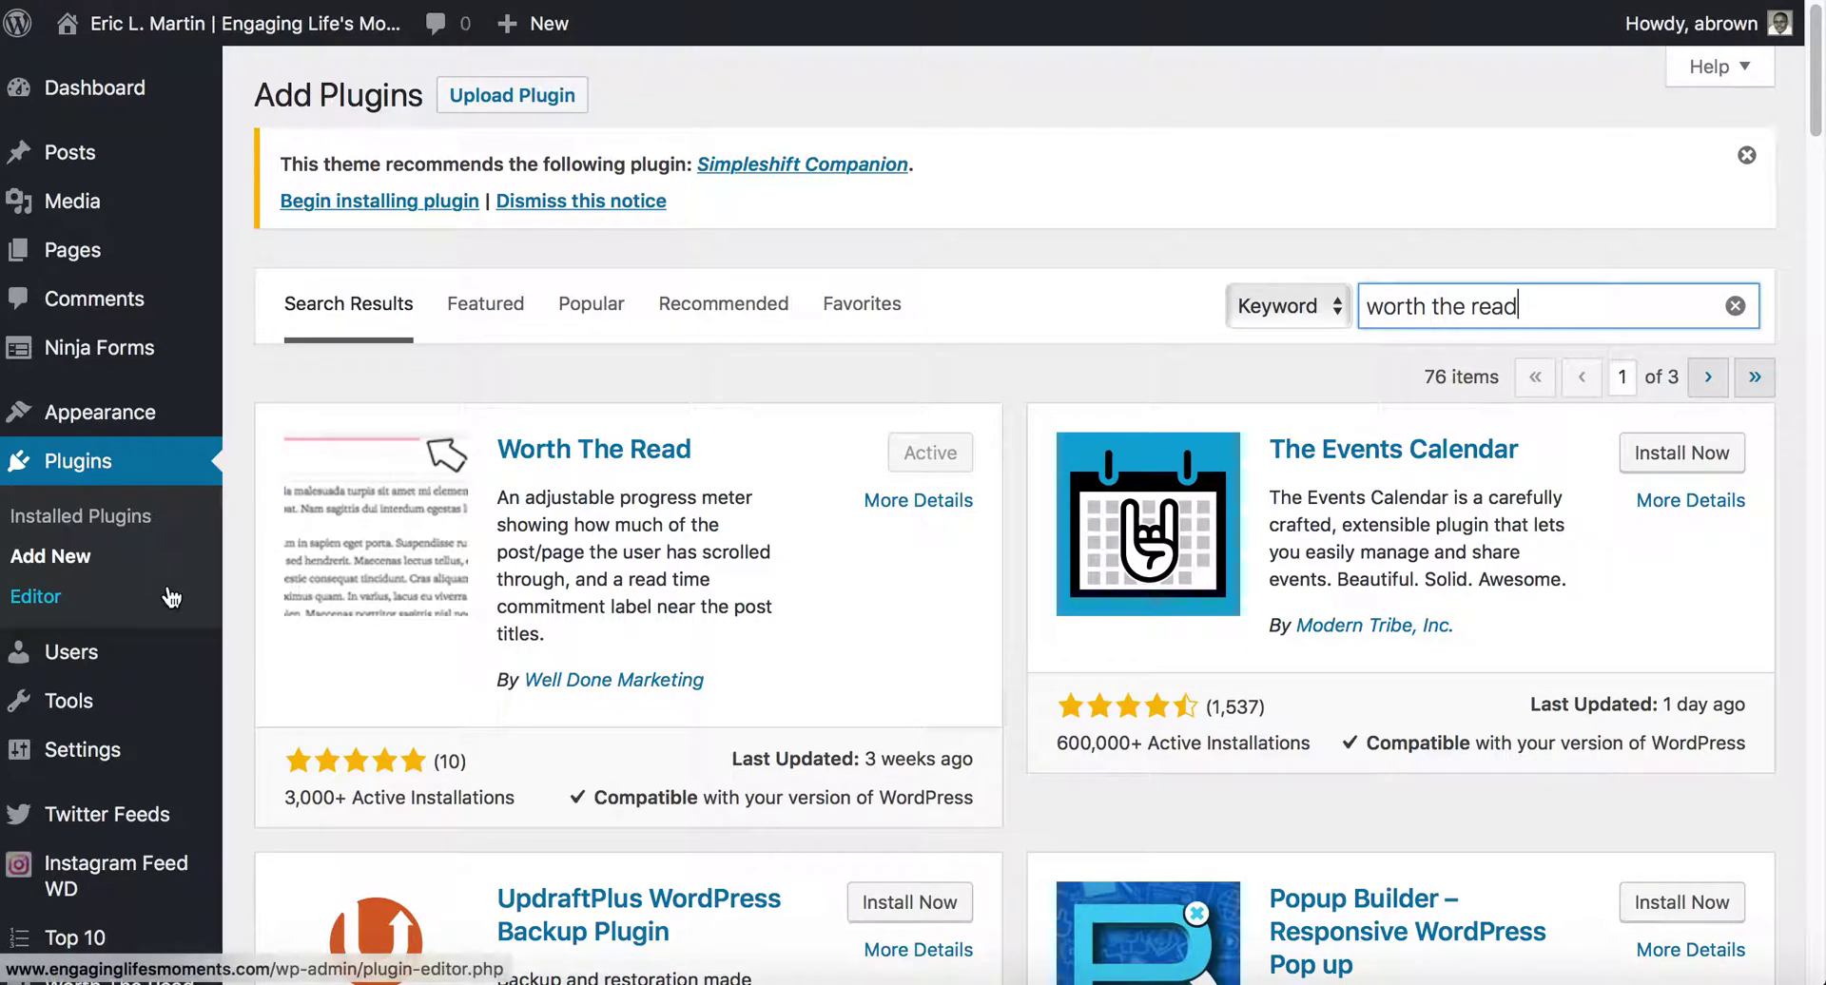
scroll(167, 504, "down", 7)
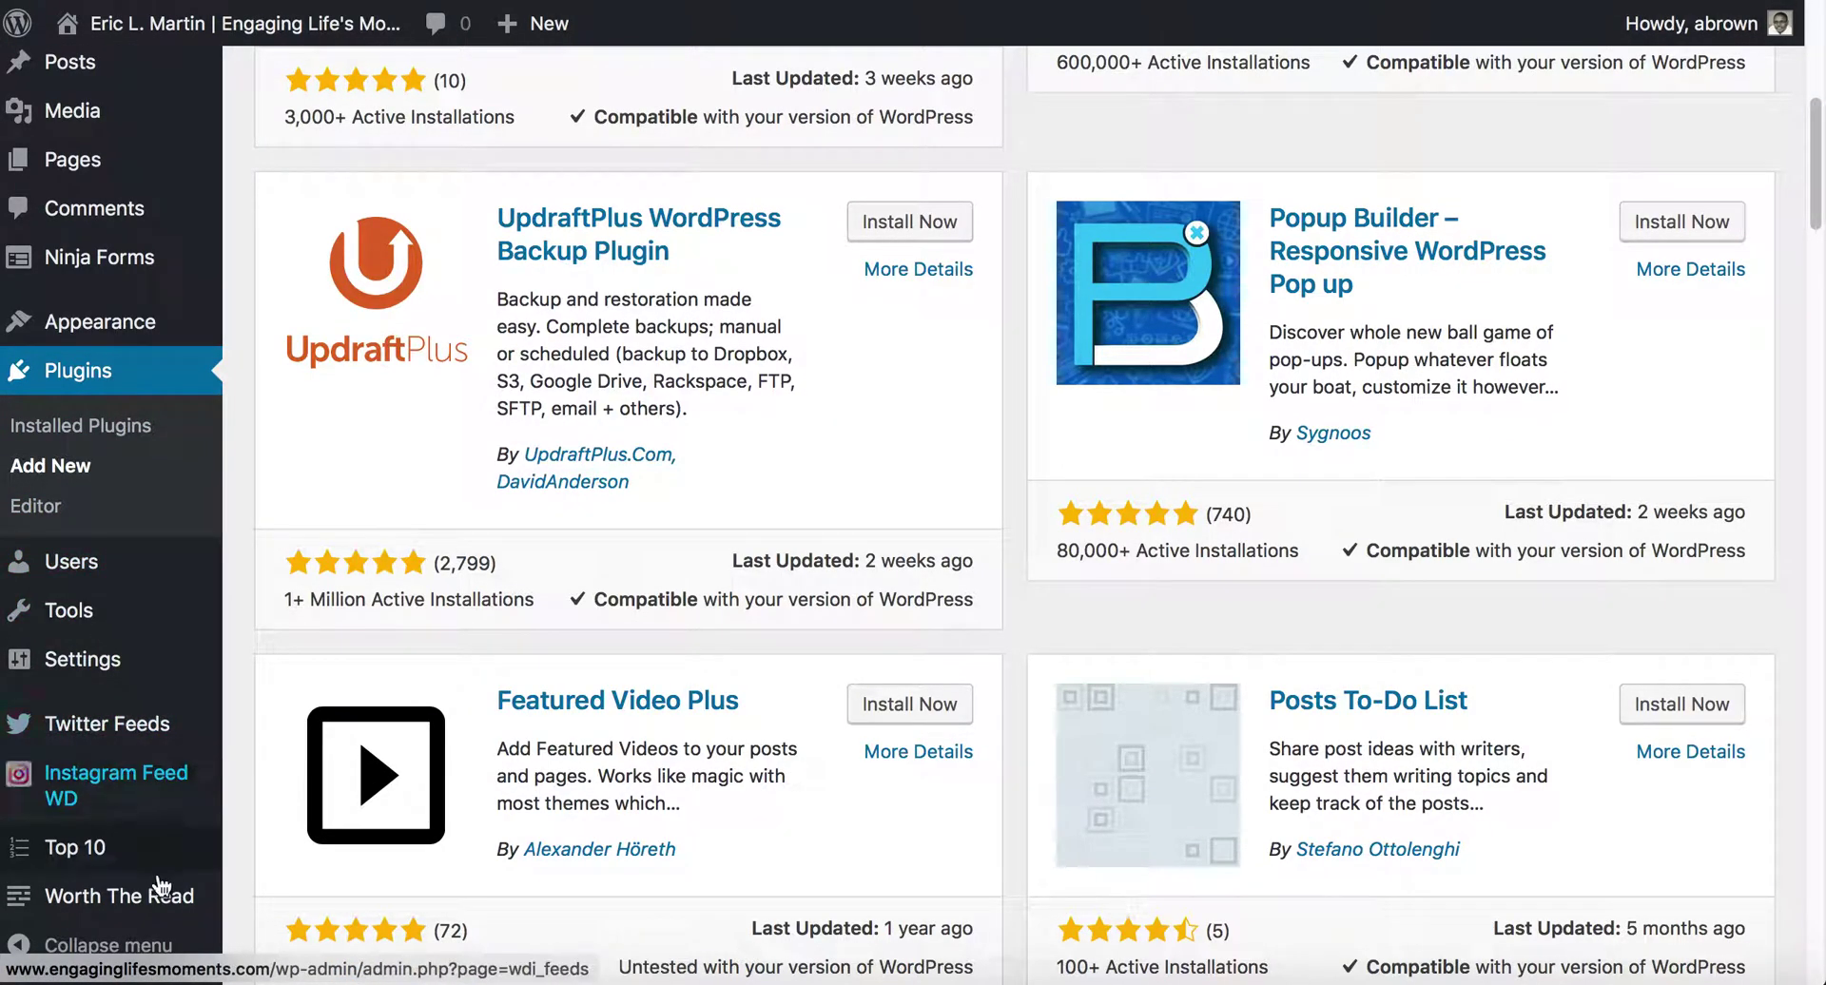
mouse_move(170, 893)
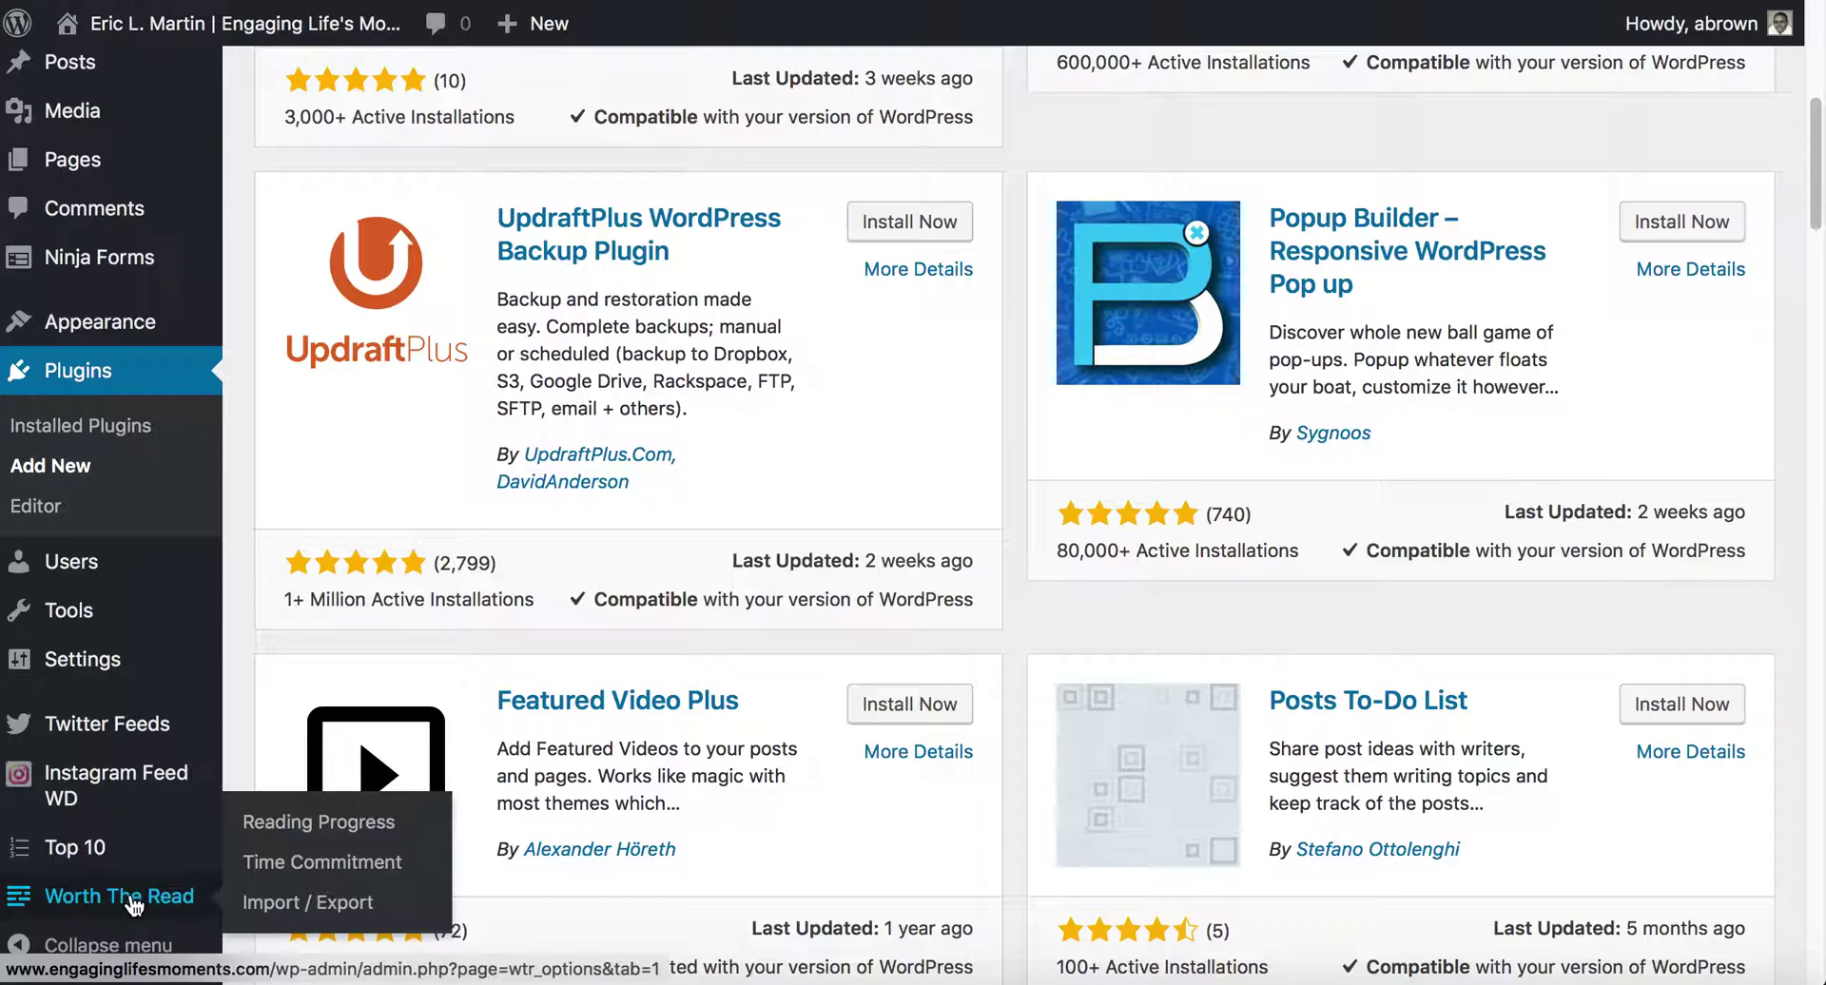
In Worth The Read's Reading Progress Functionality, toggle Pages on and off so the bar displays on Posts only
left_click(138, 902)
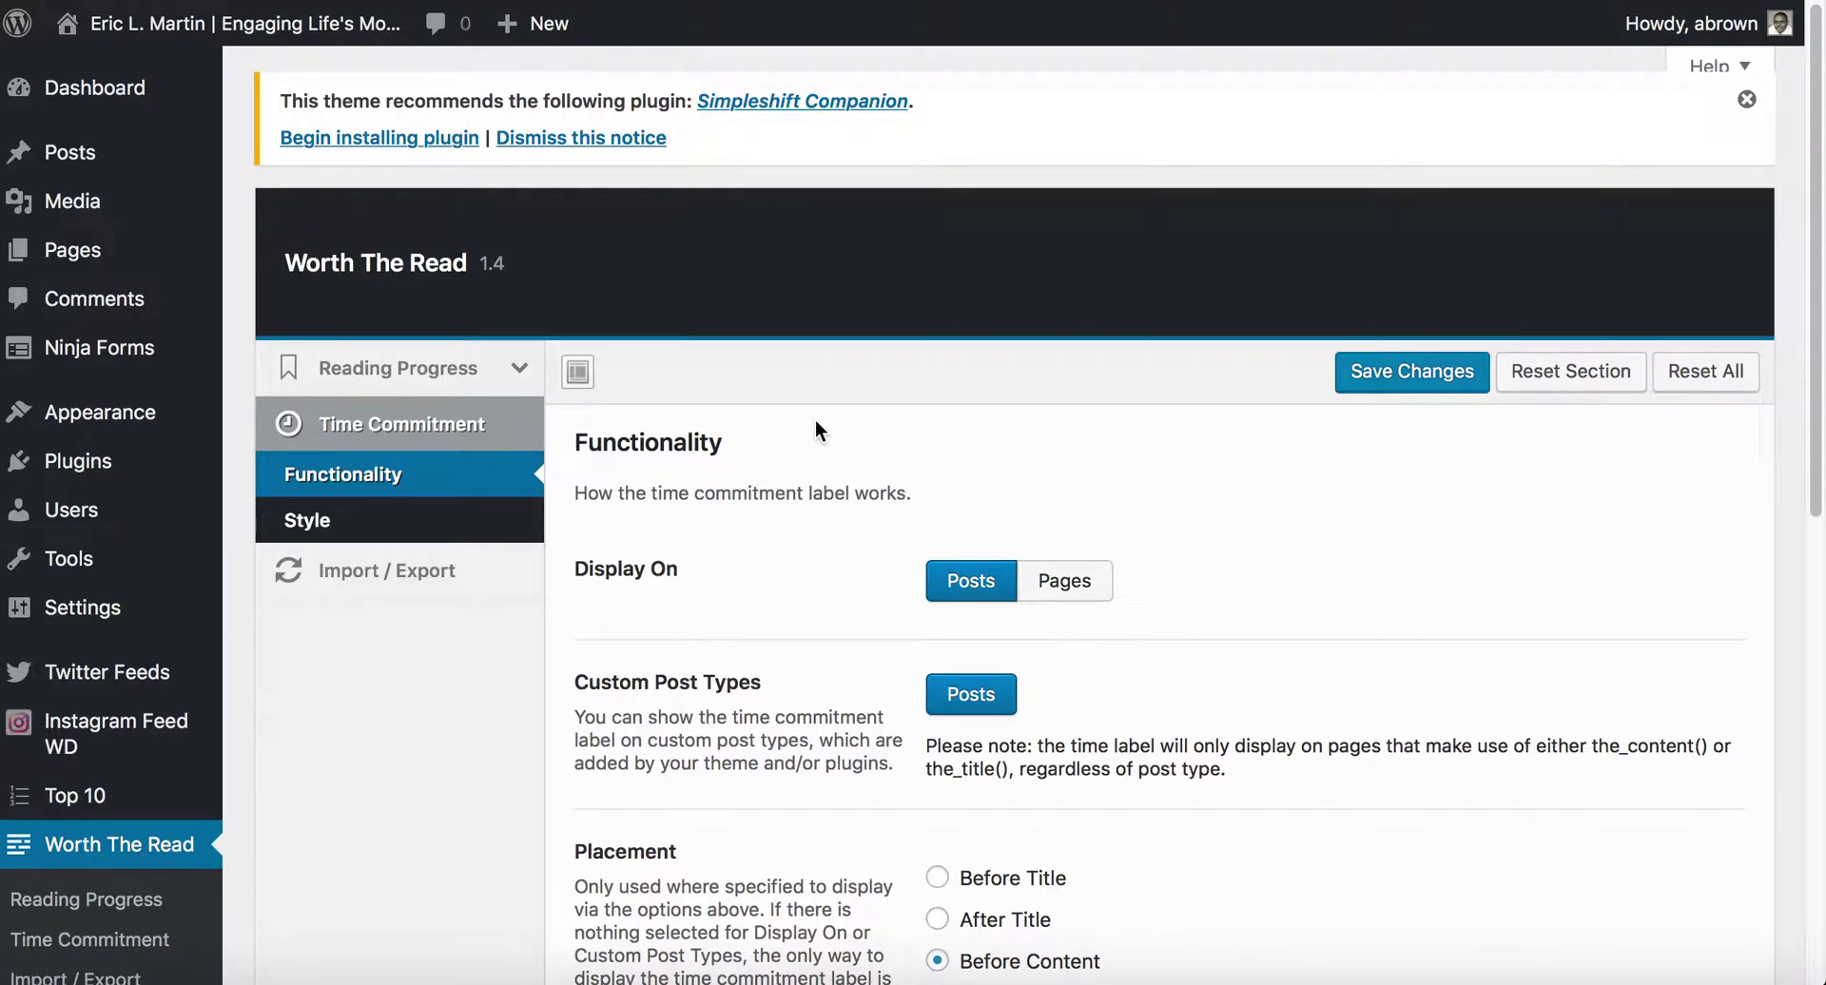
left_click(491, 377)
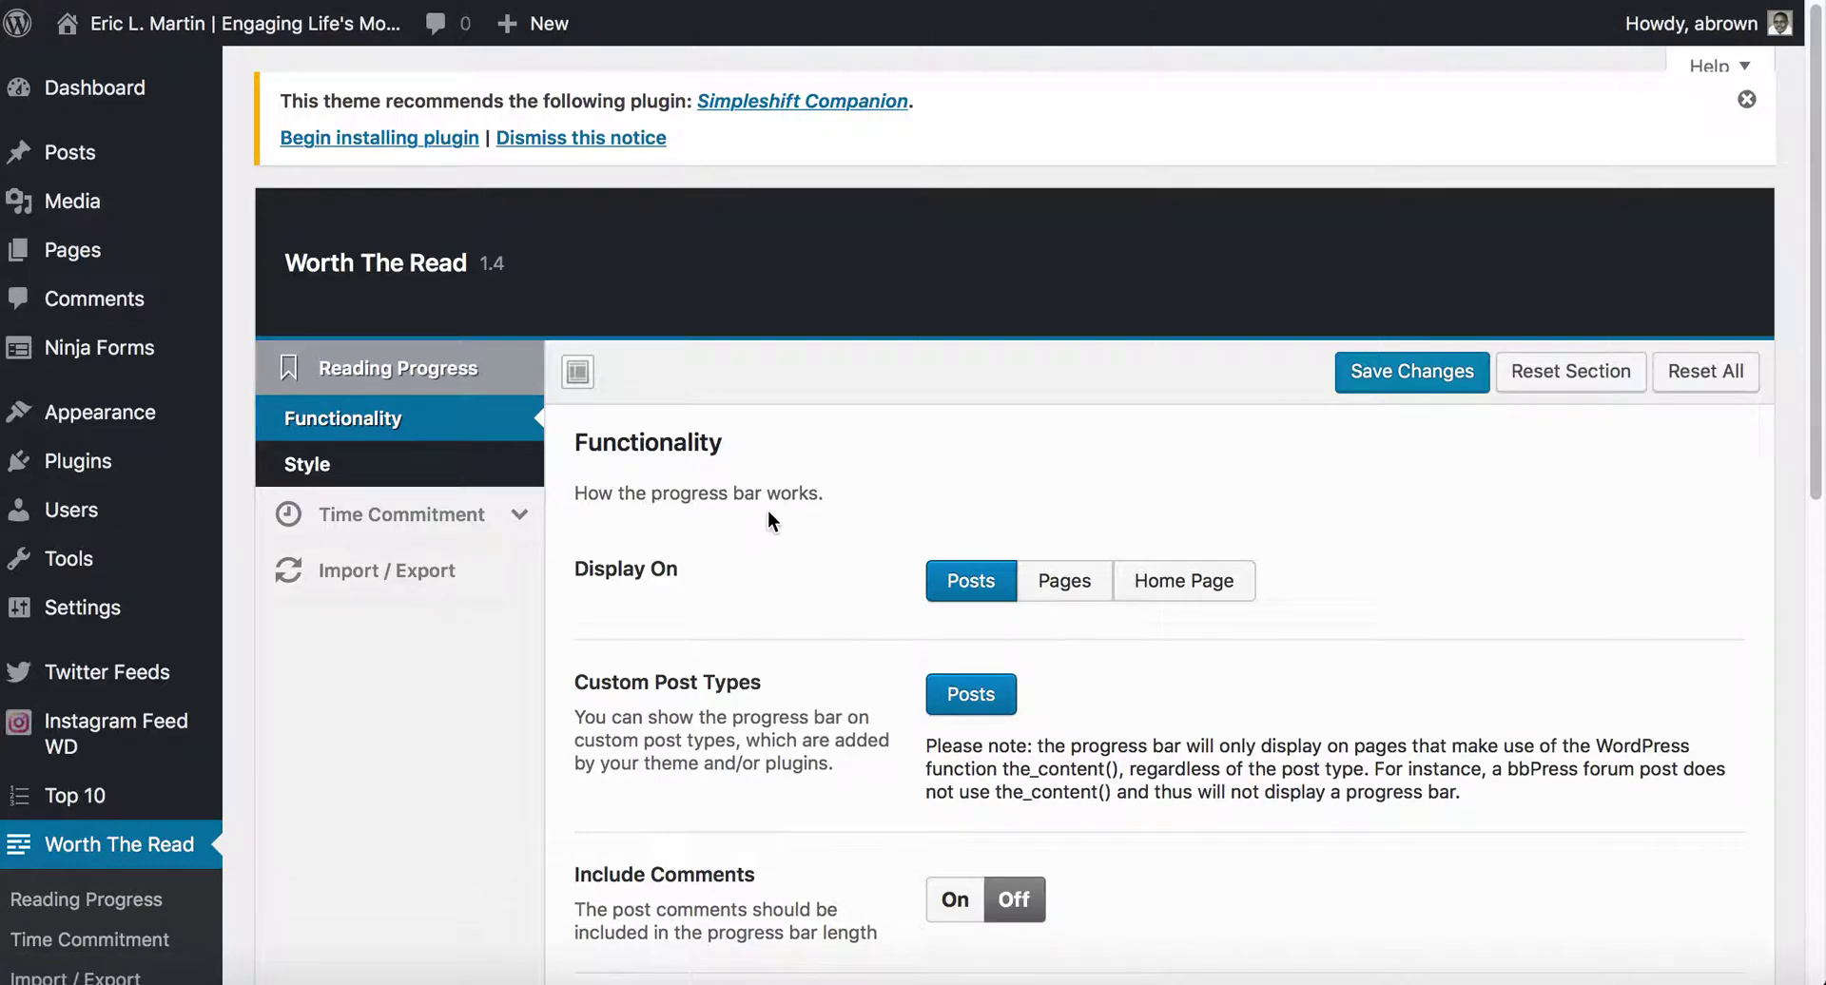
scroll(771, 541, "down", 1)
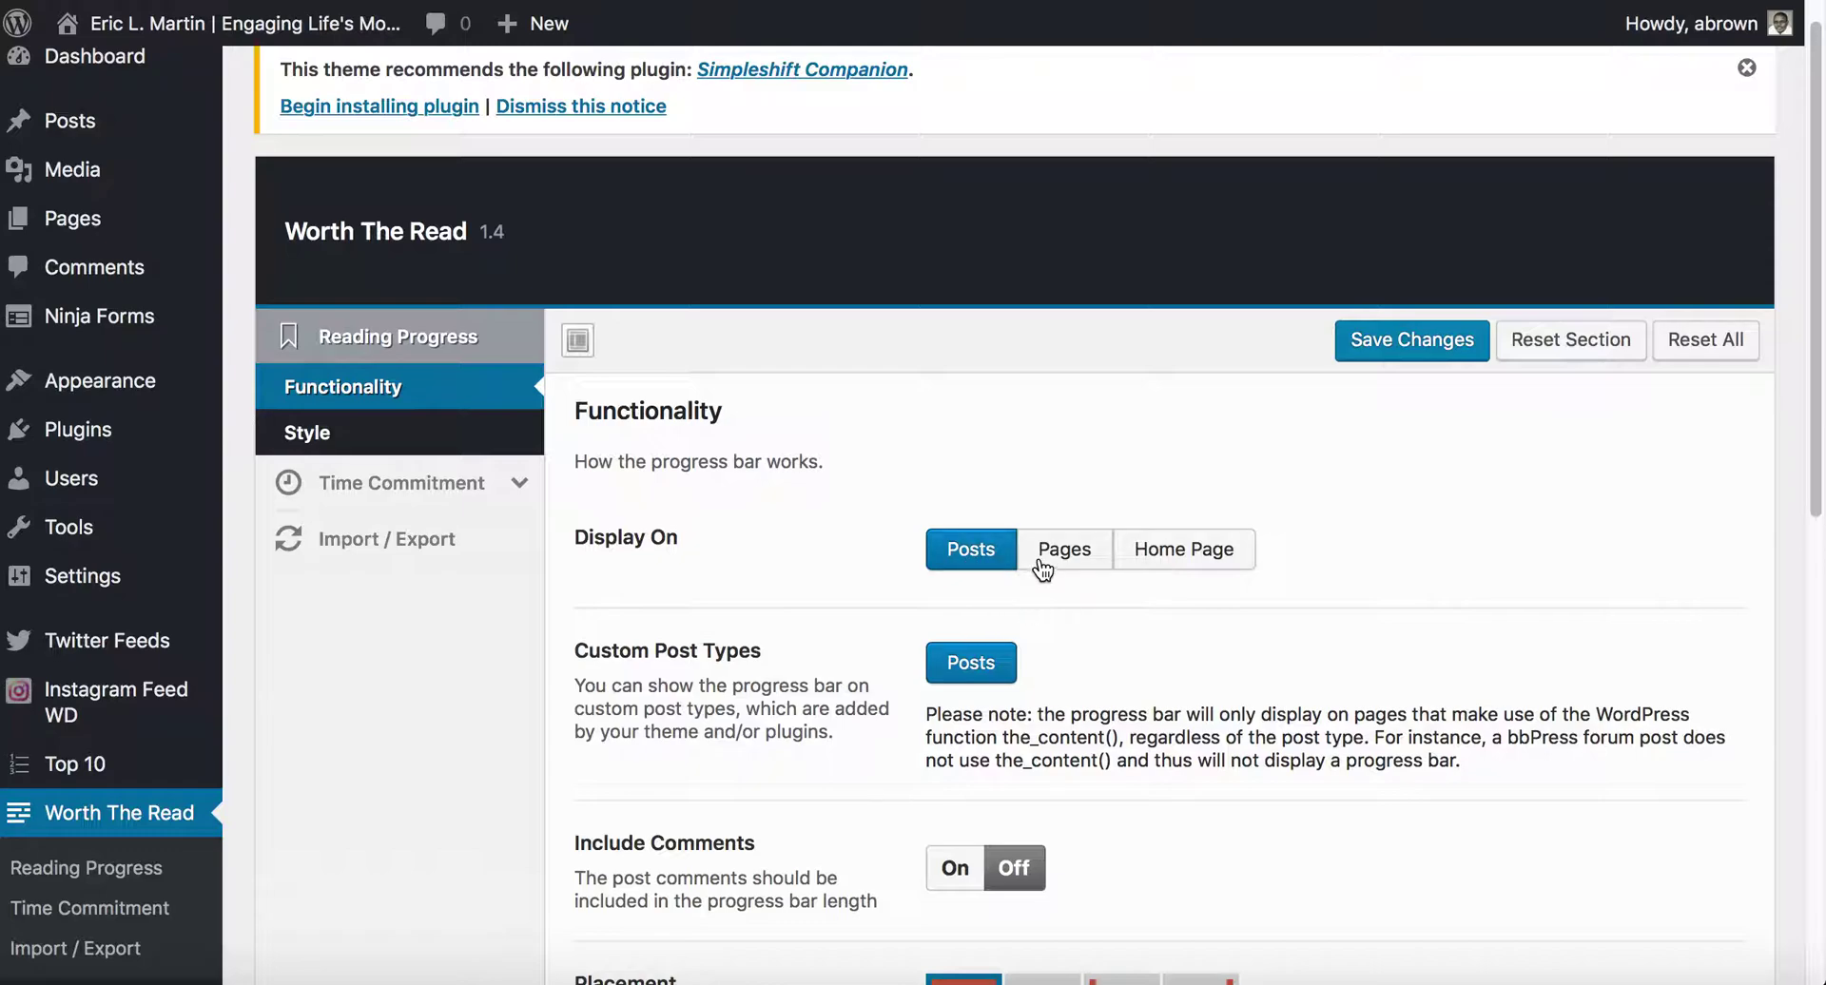
left_click(1085, 558)
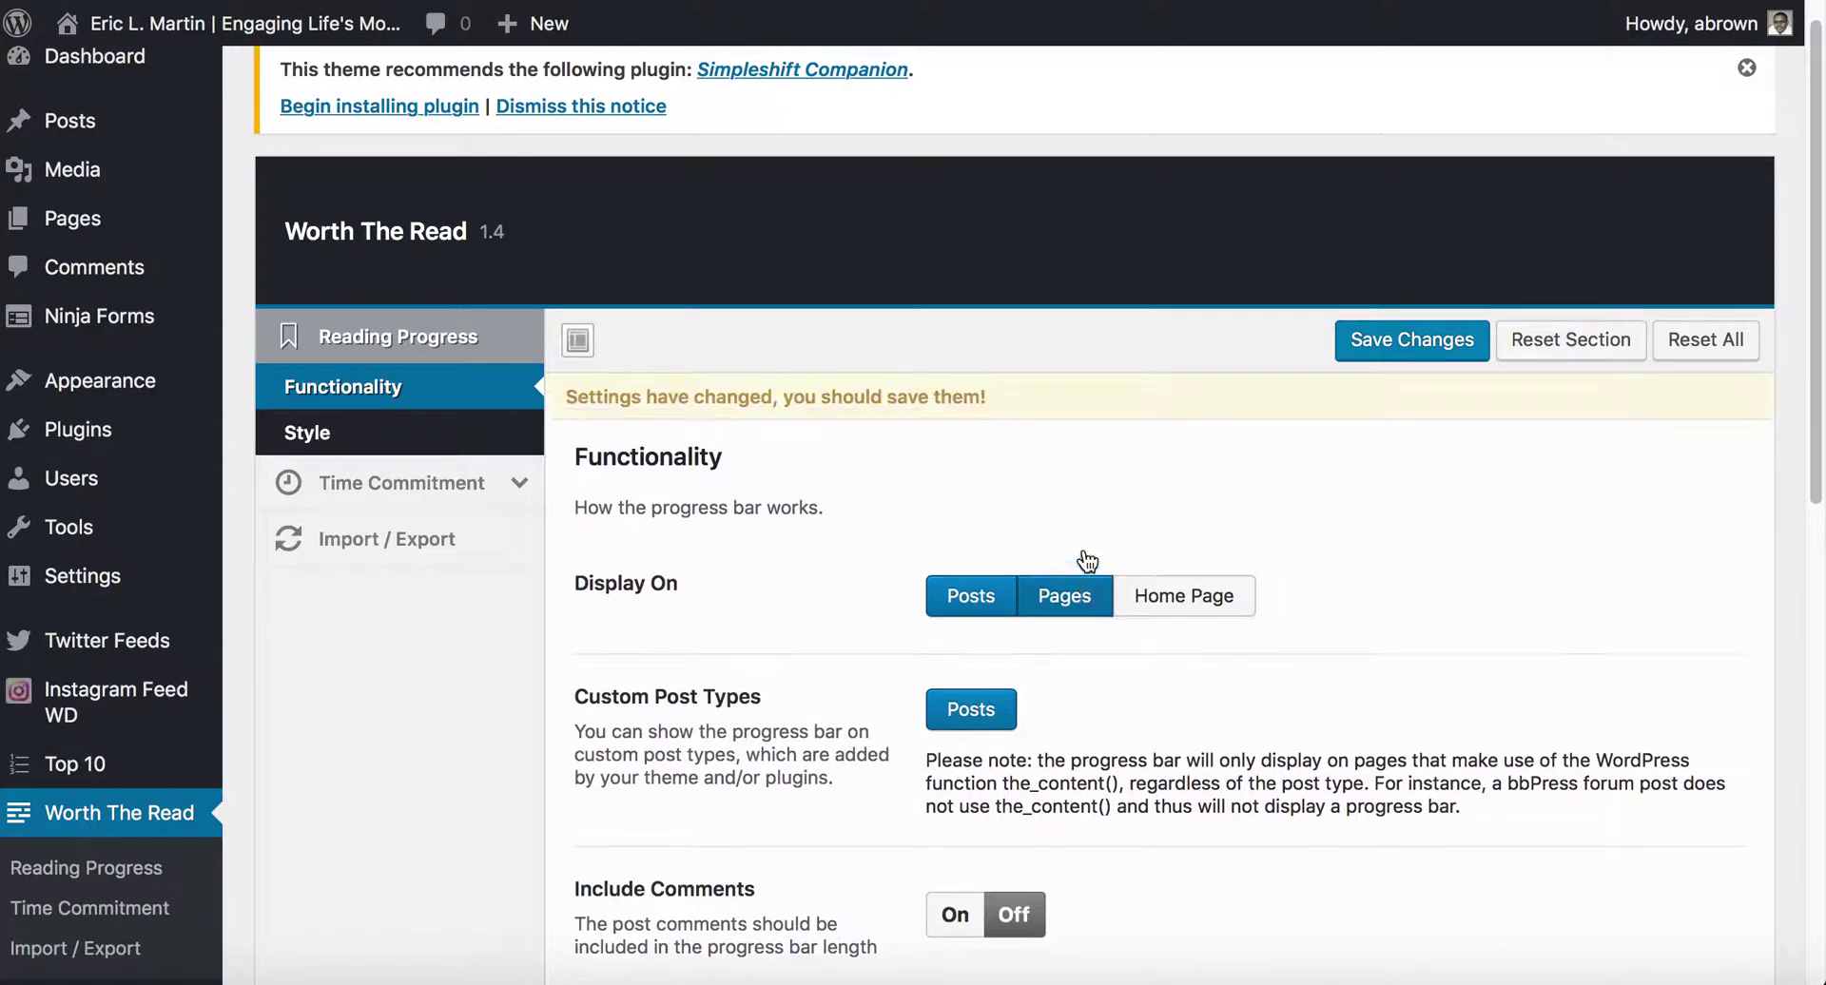
left_click(1090, 613)
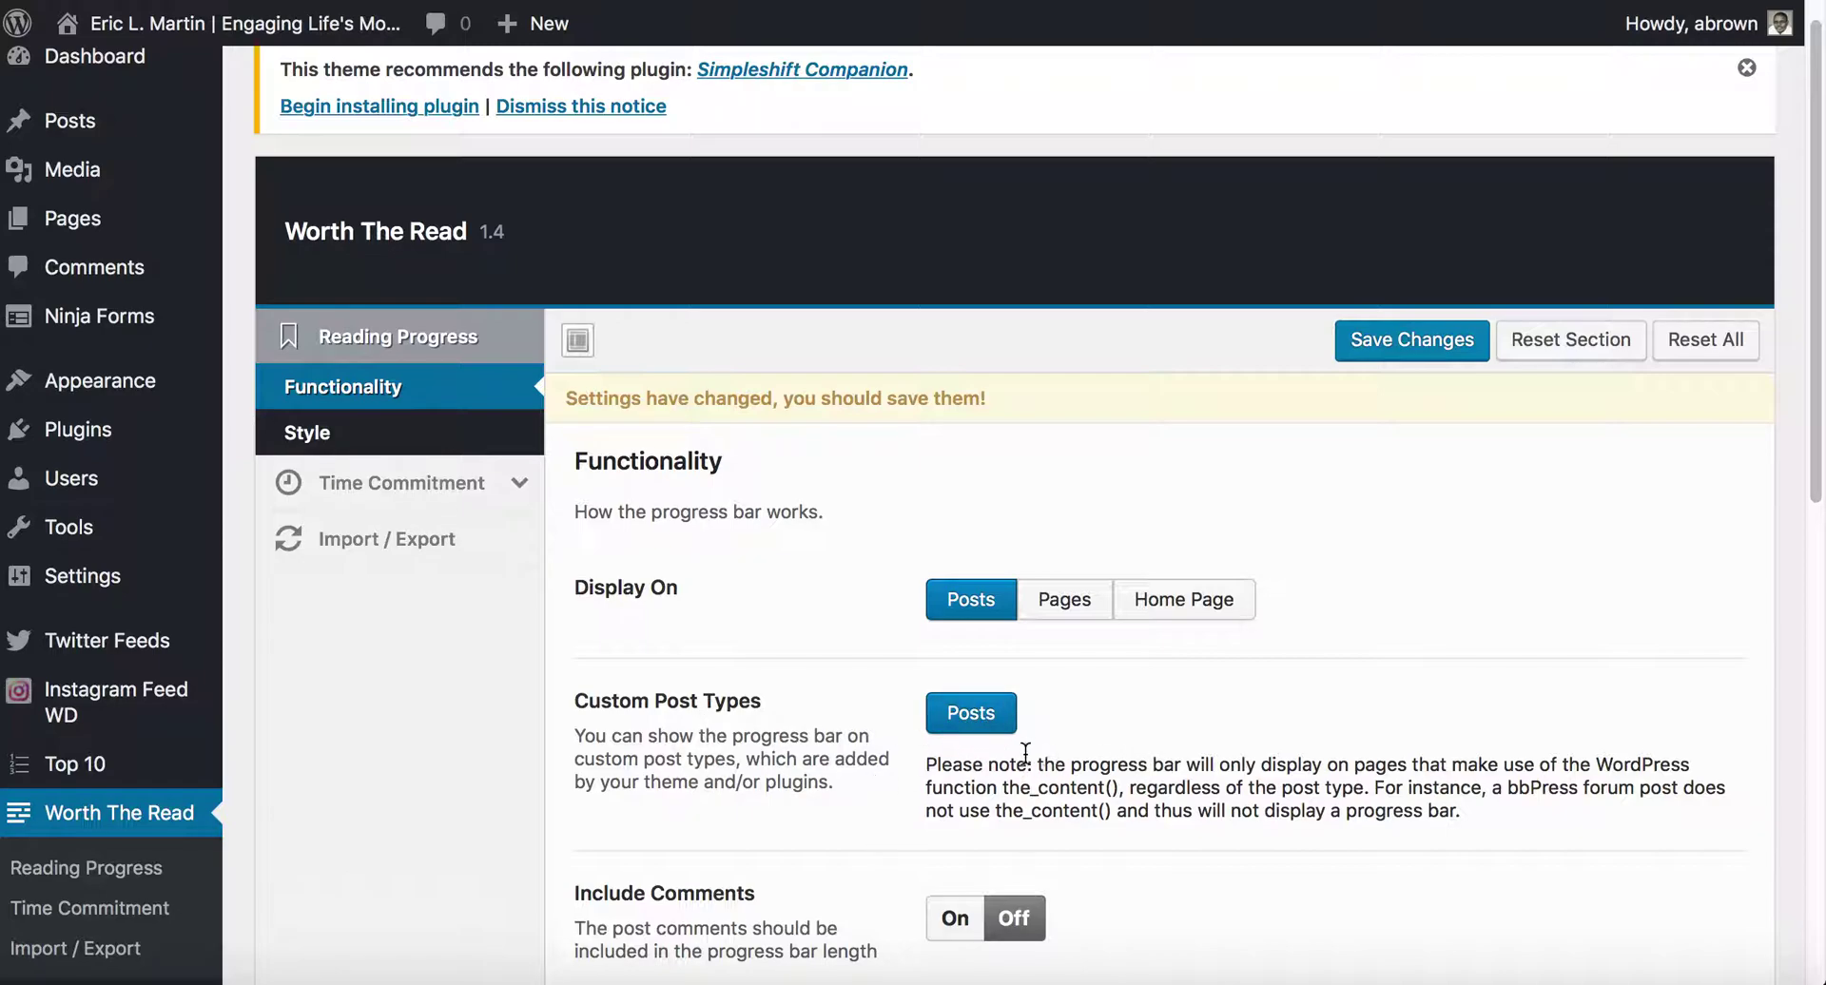
scroll(932, 751, "down", 1)
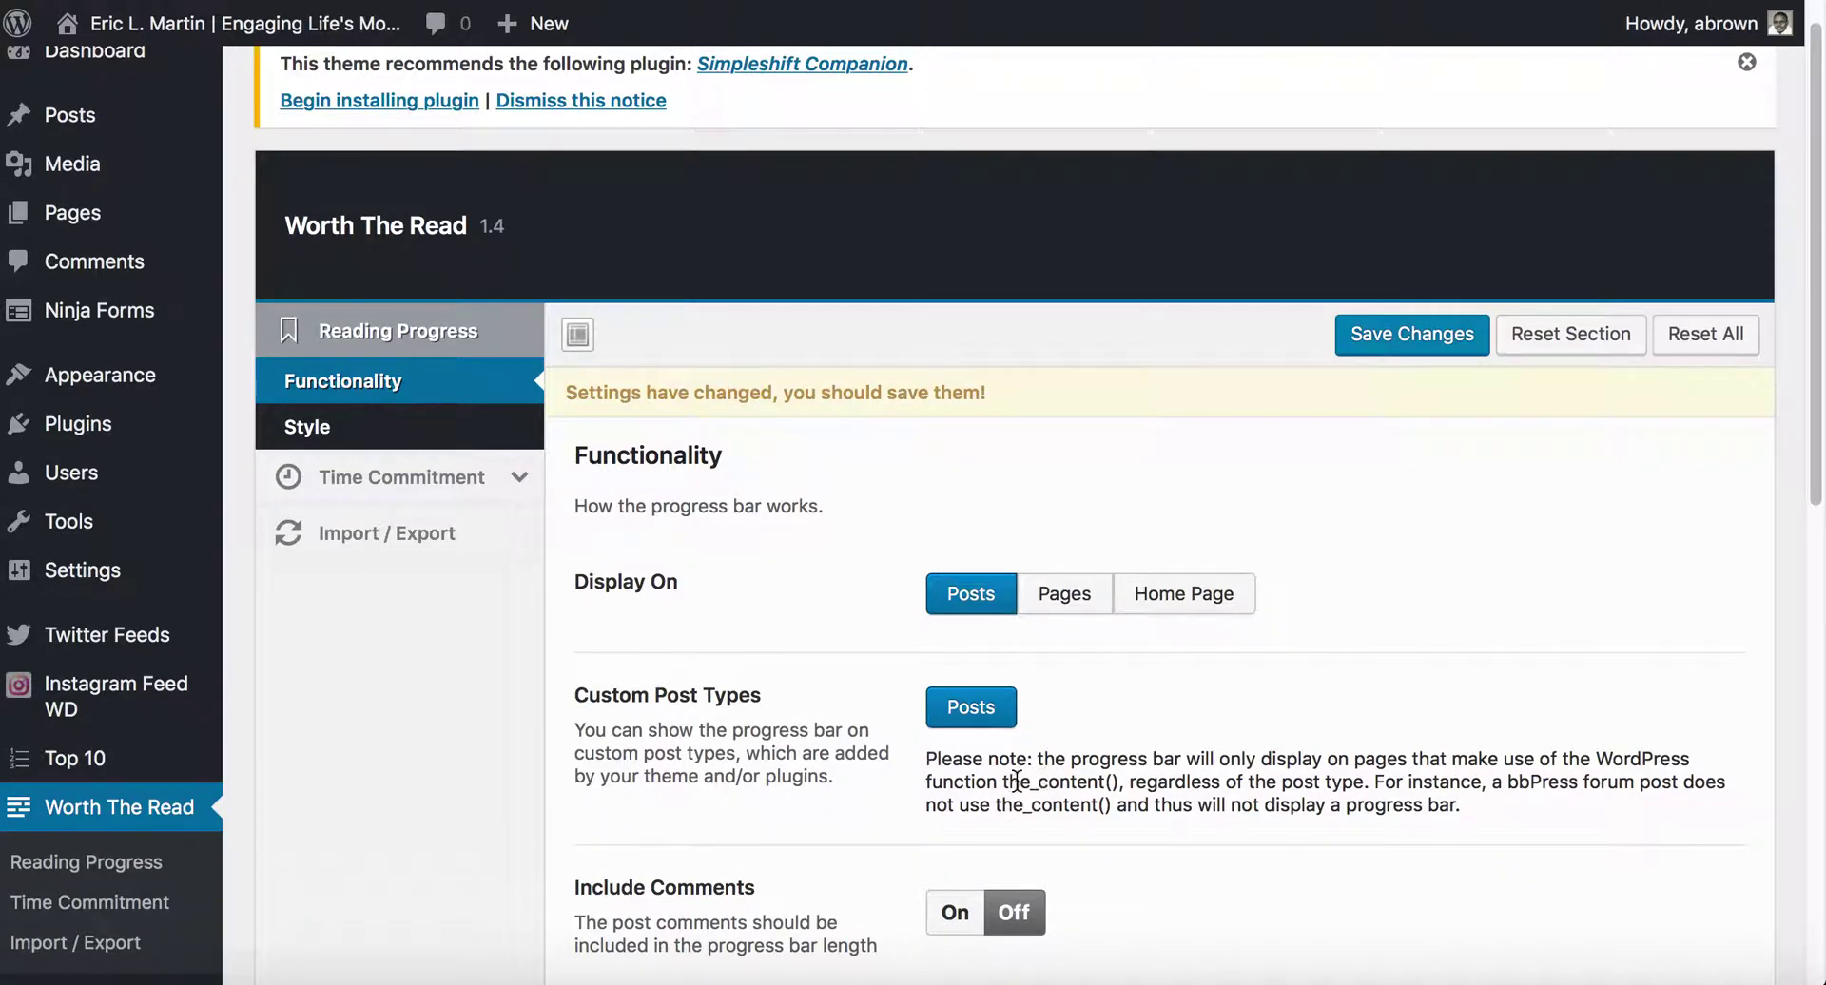
scroll(945, 778, "down", 2)
scroll(945, 777, "down", 6)
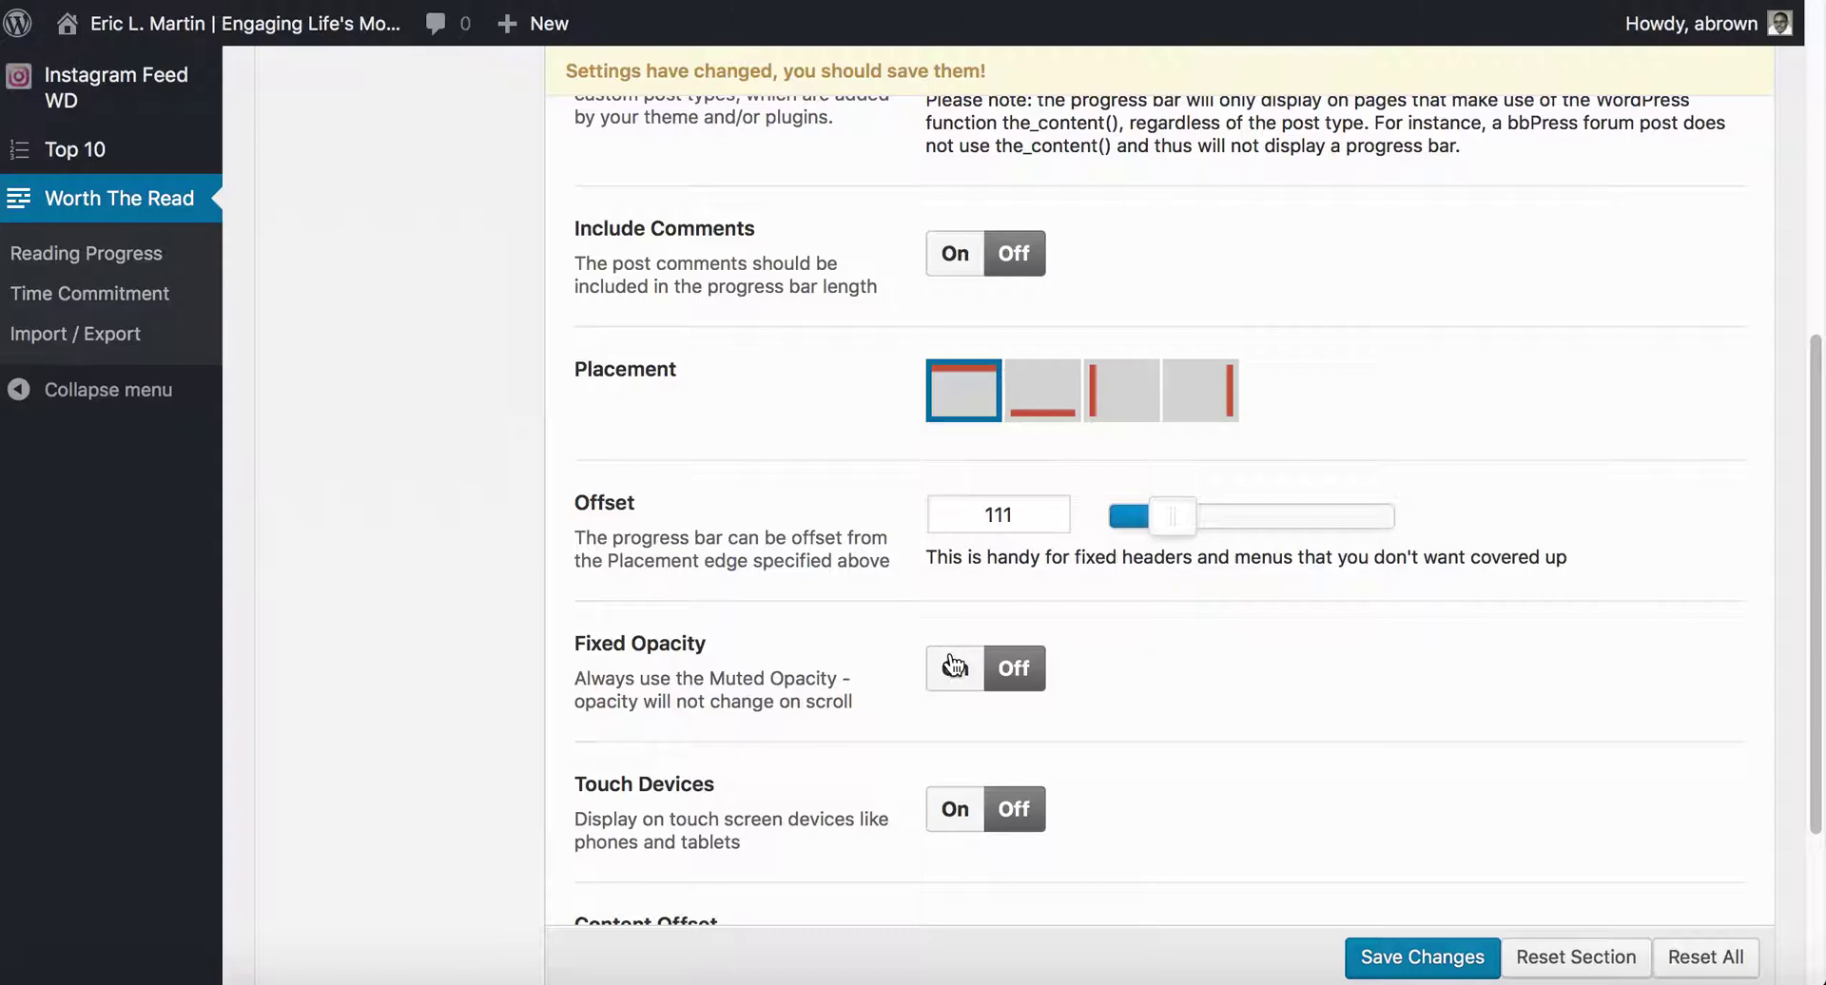
scroll(953, 663, "down", 1)
scroll(954, 664, "down", 5)
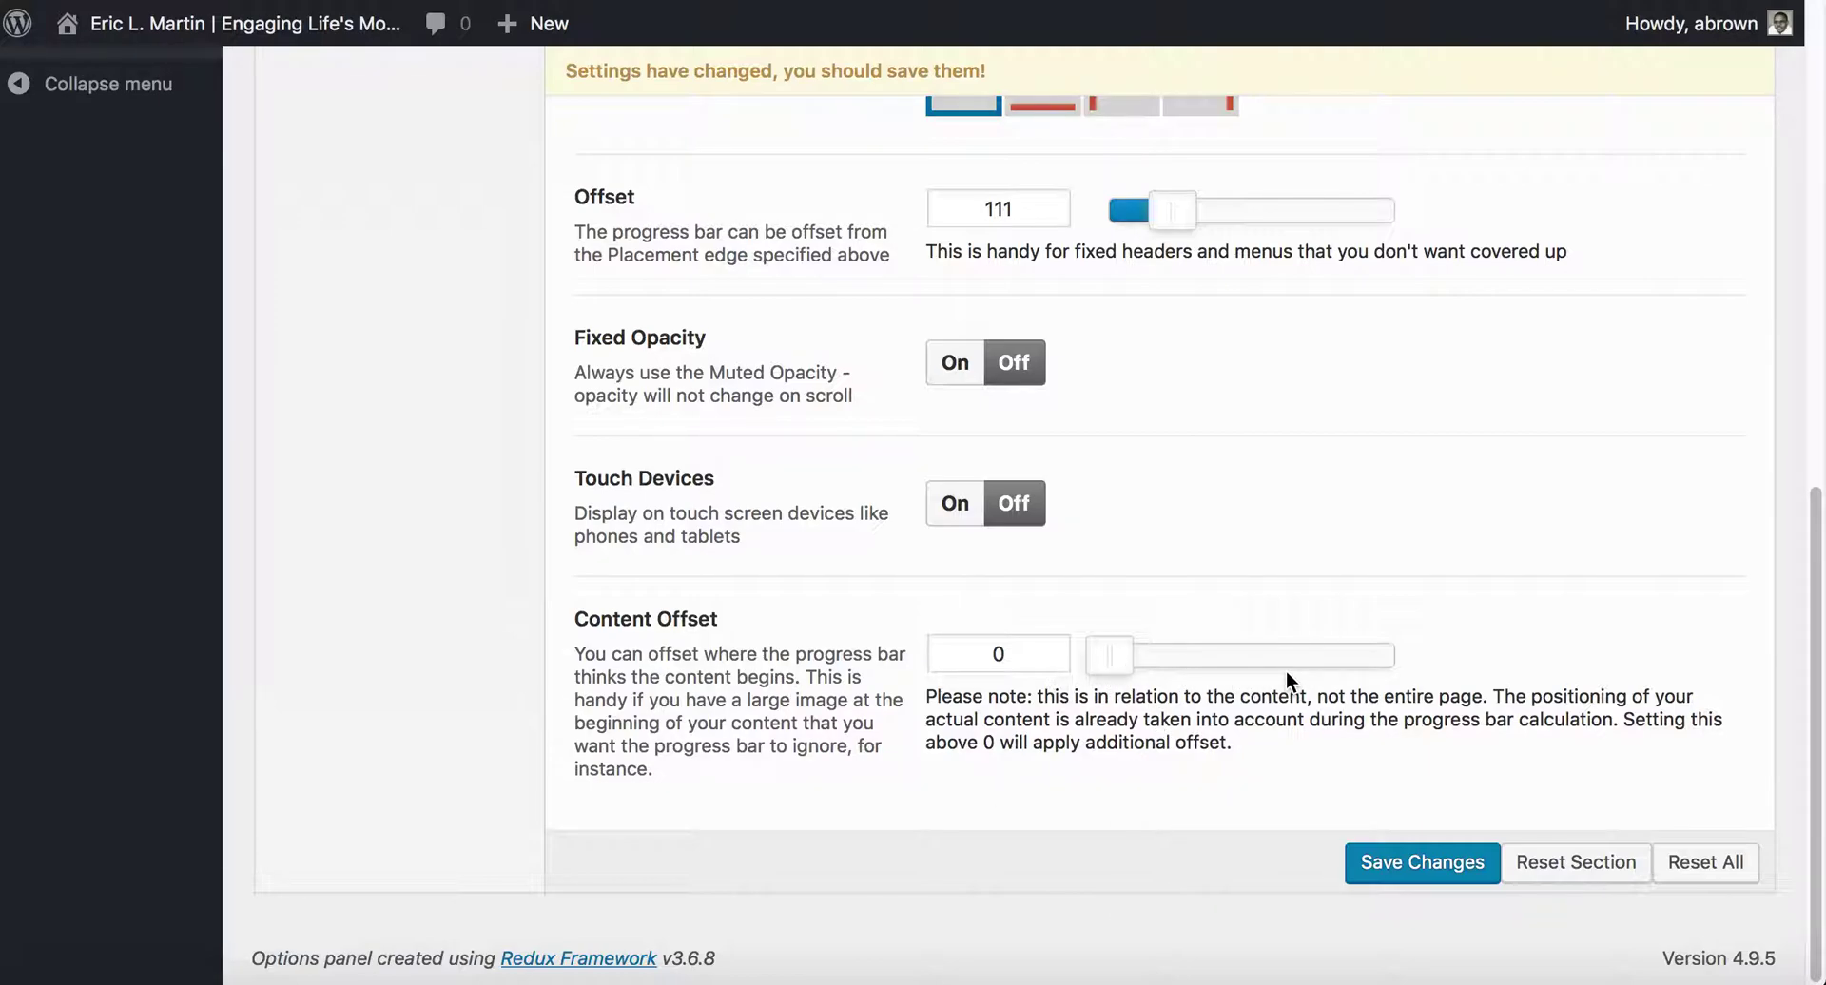
scroll(1288, 704, "up", 10)
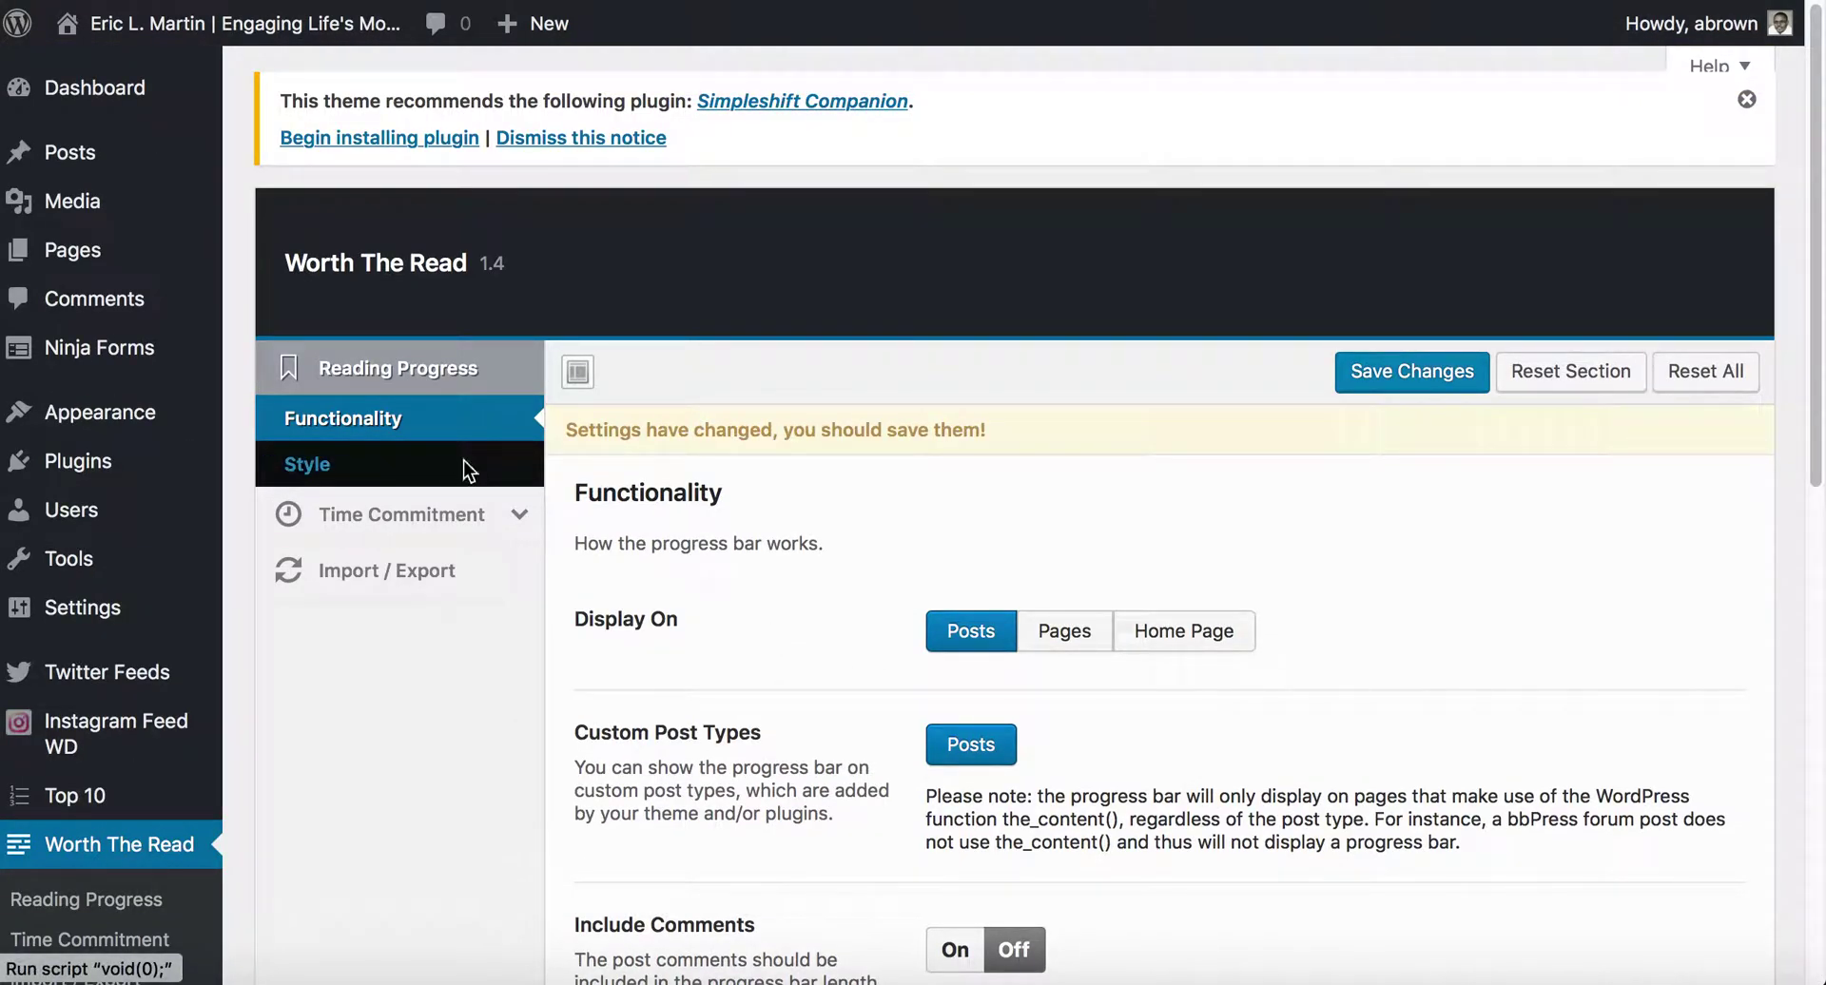
left_click(467, 470)
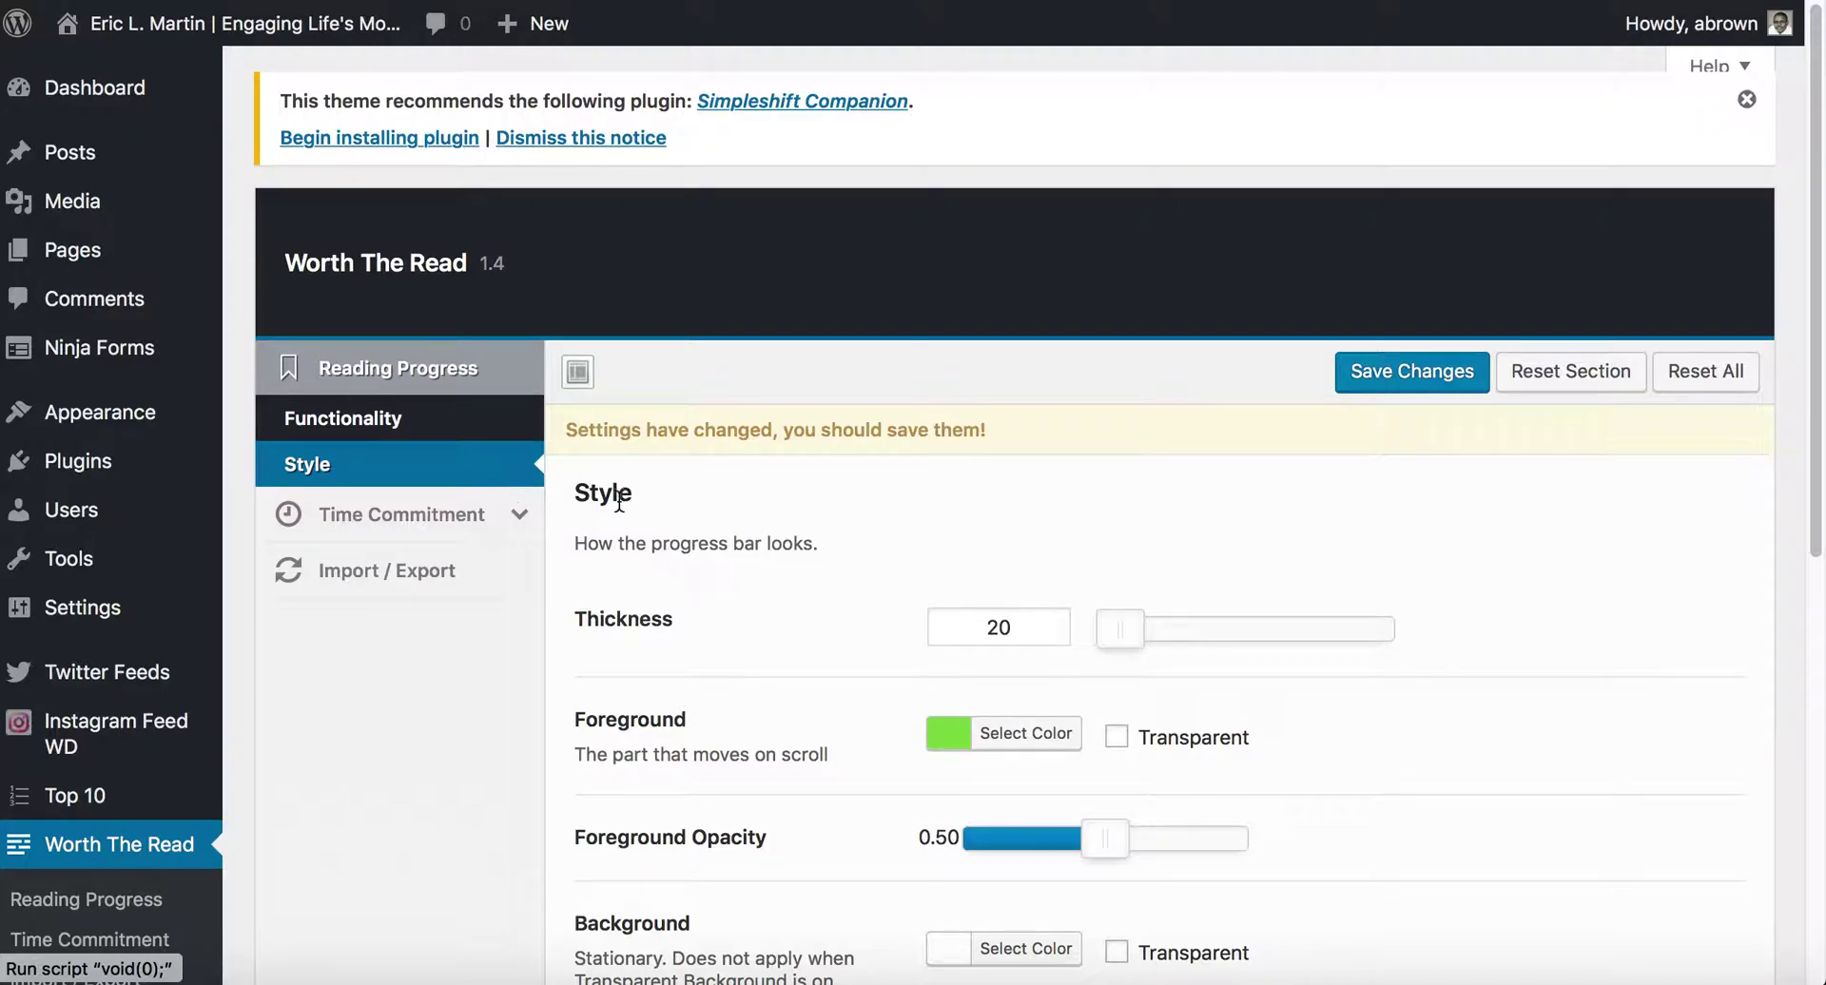
Go through the progress bar's Style settings for a green foreground and thickness 20, then switch to Time Commitment
scroll(658, 614, "down", 2)
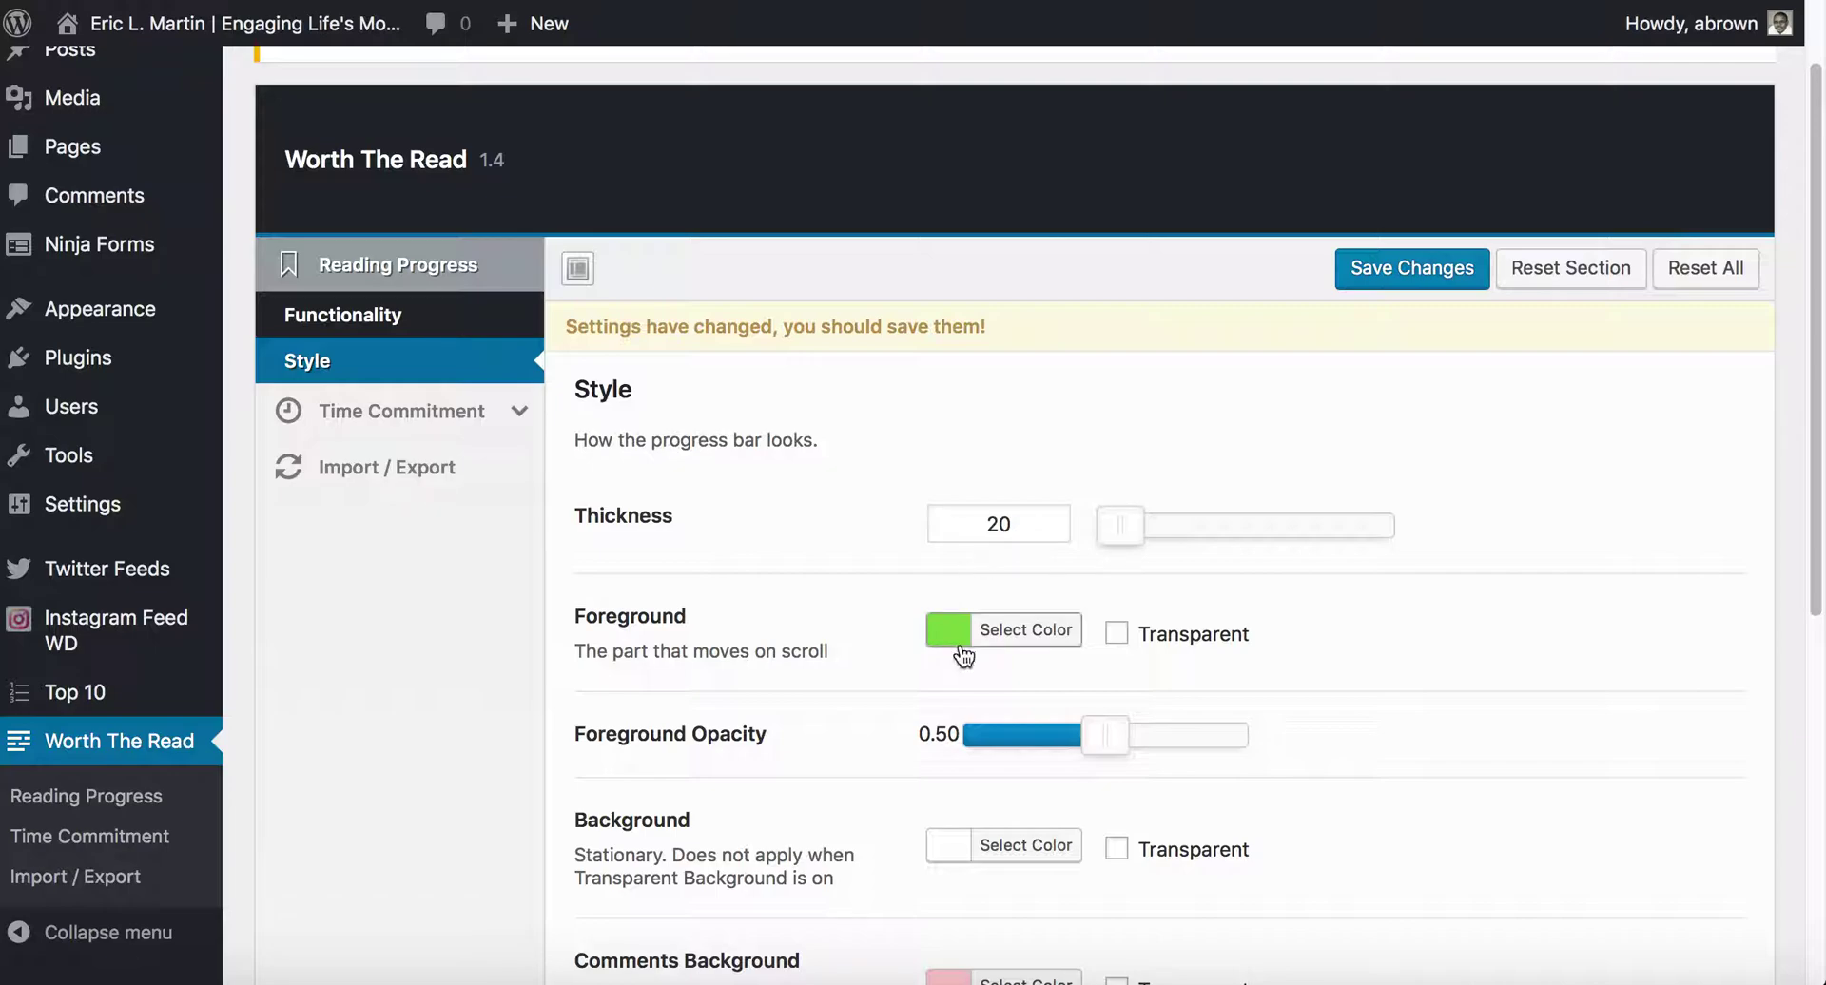
scroll(905, 642, "down", 4)
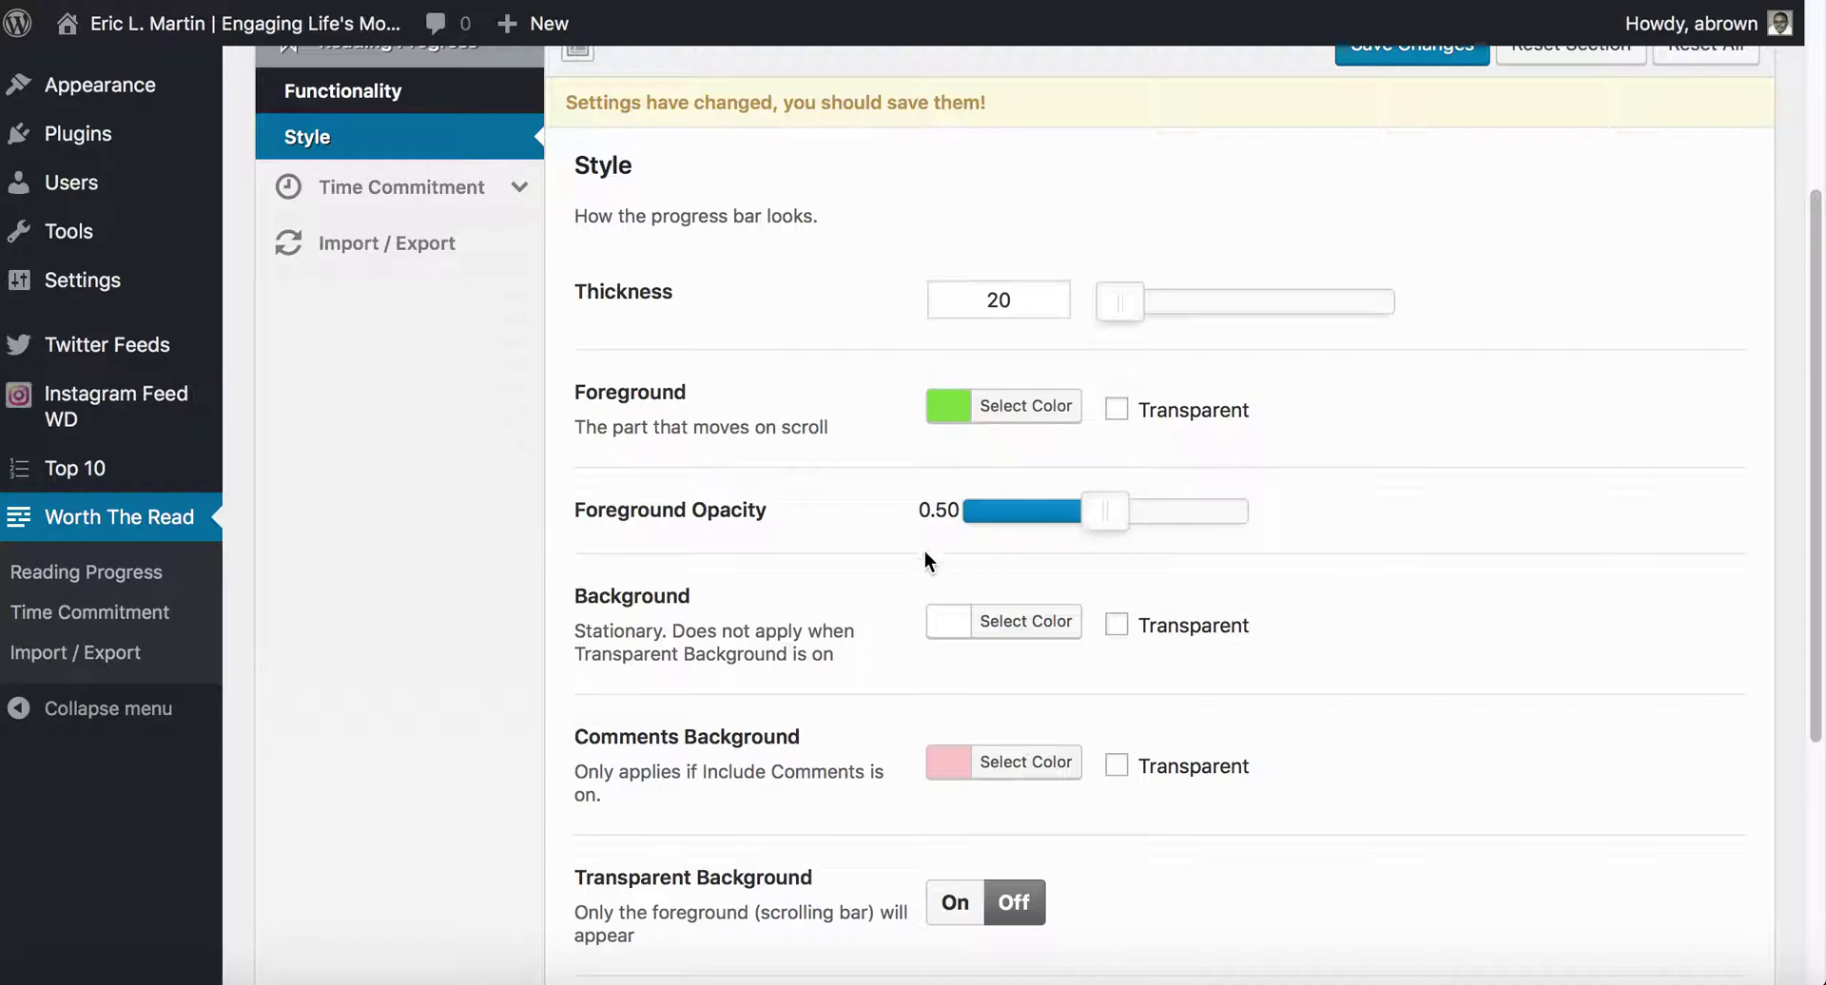
scroll(829, 629, "down", 5)
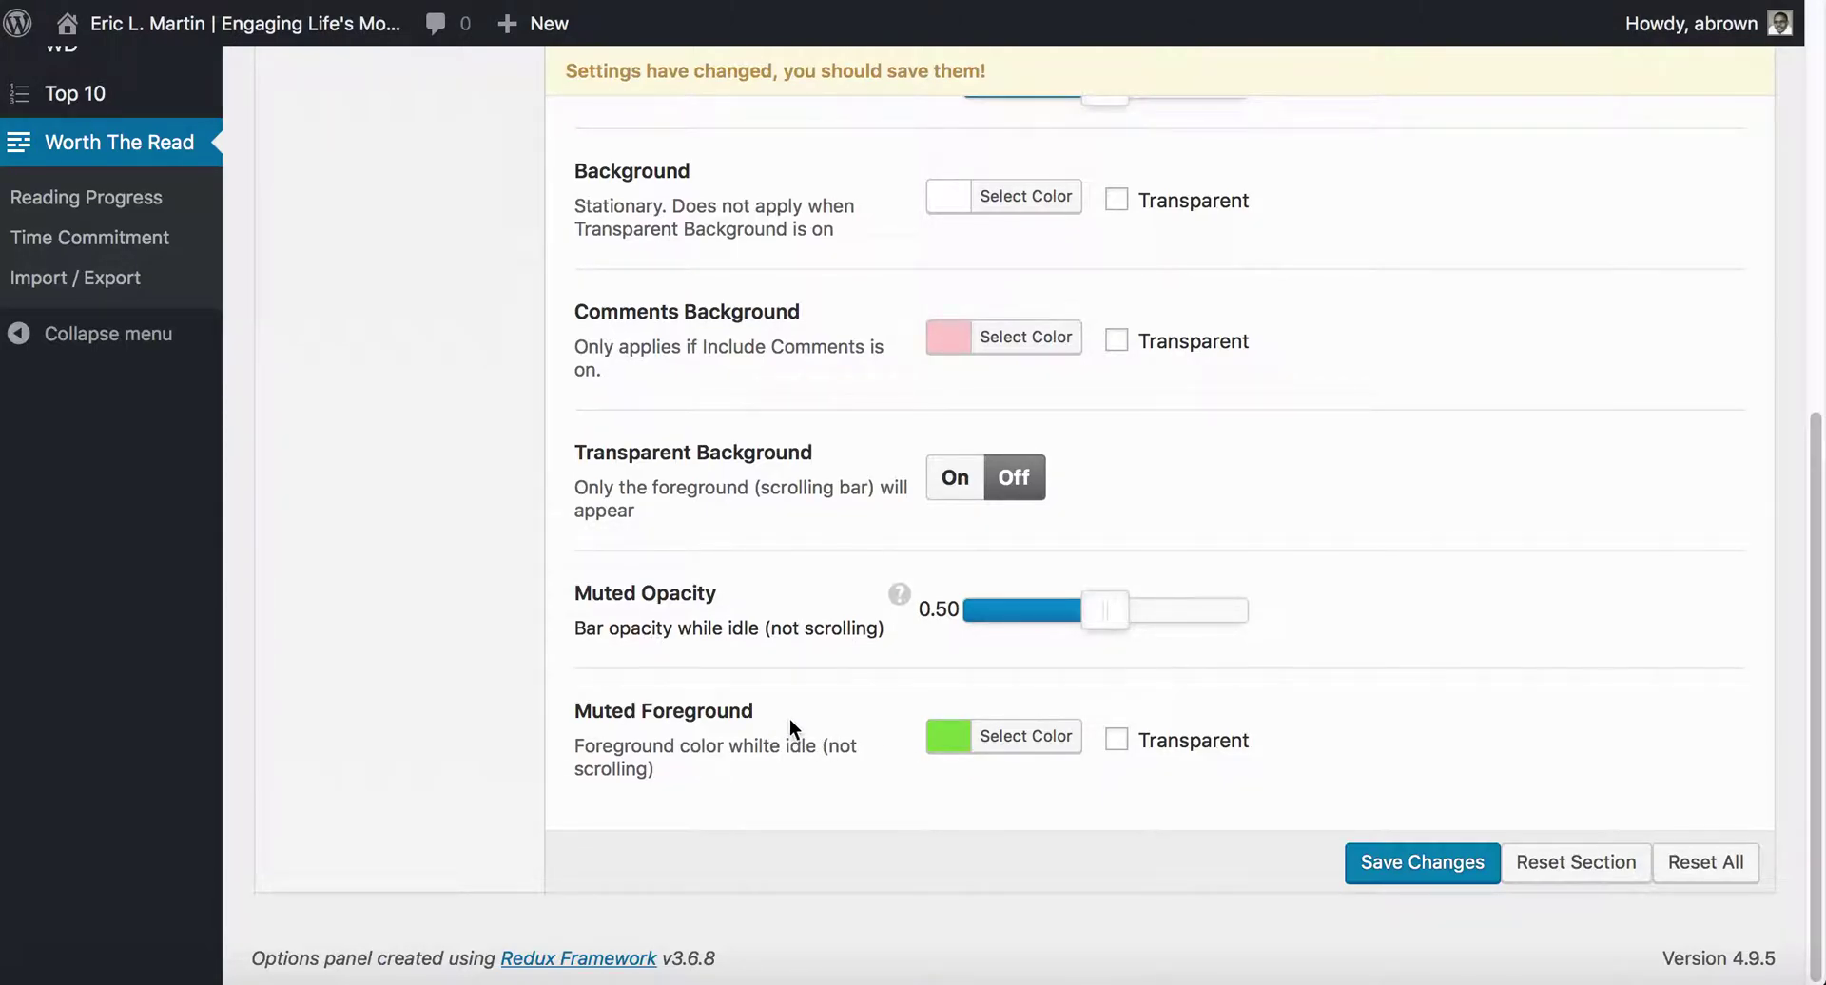
scroll(962, 510, "up", 3)
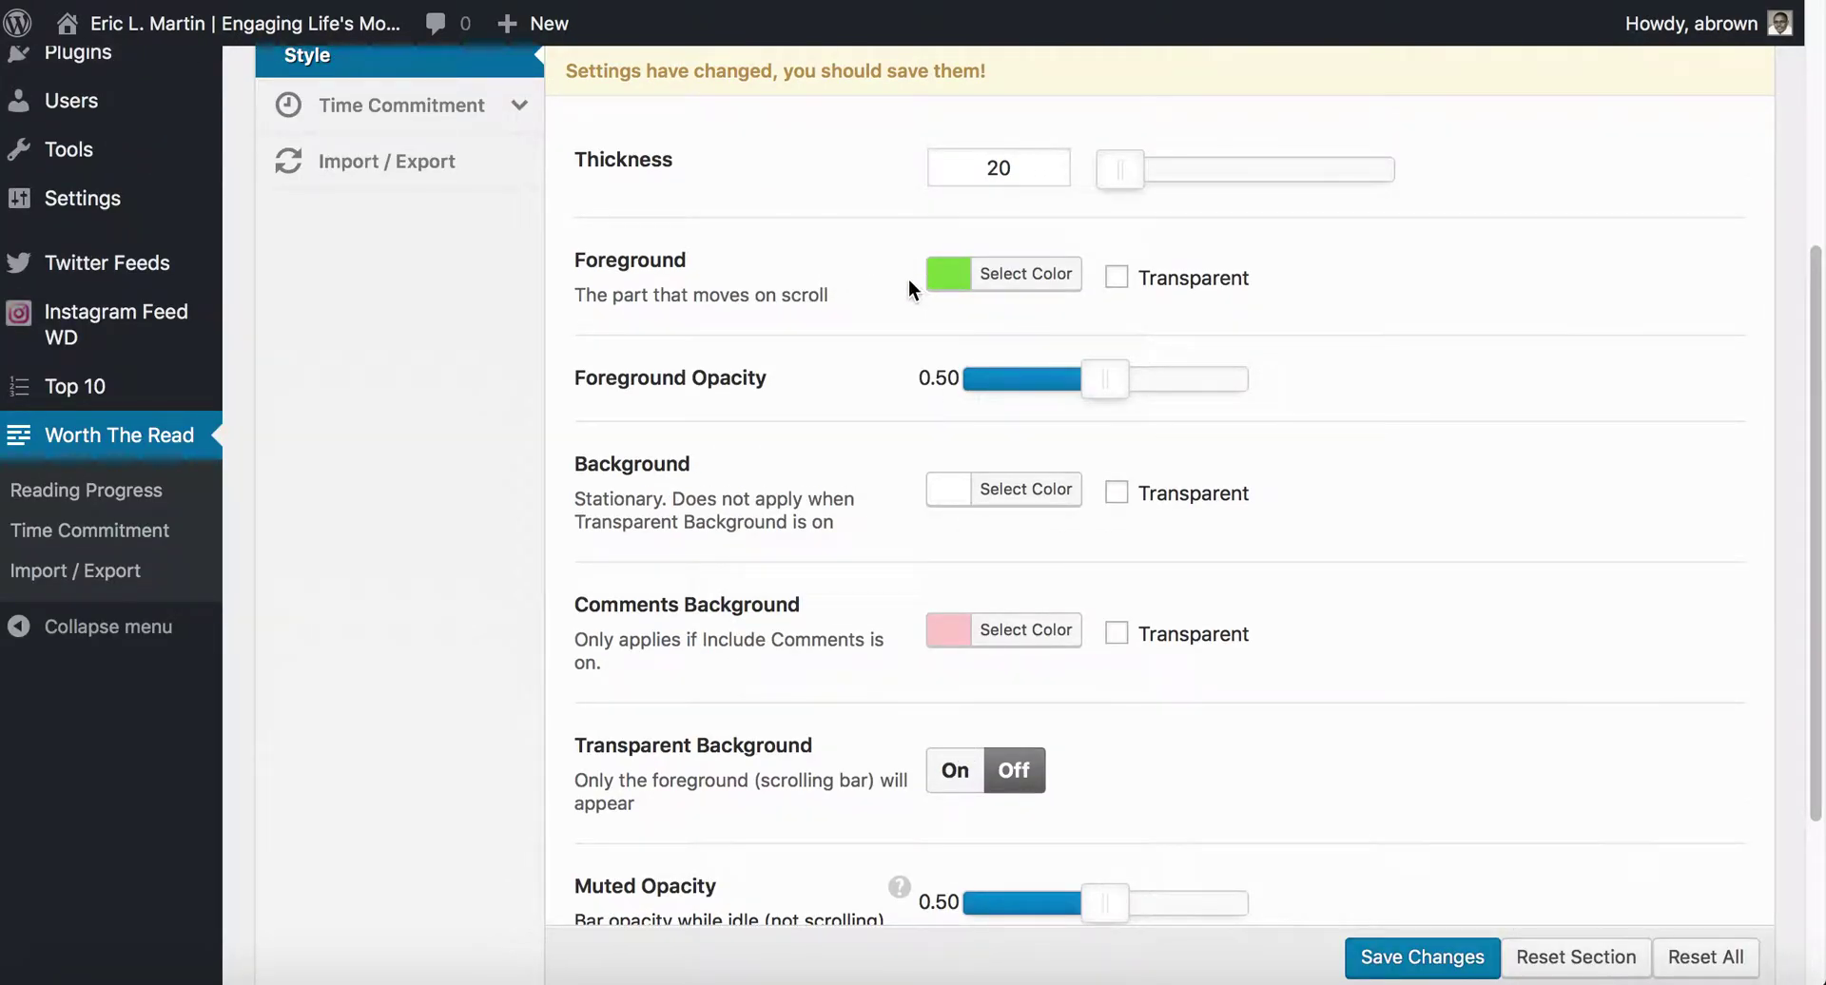
left_click(511, 113)
Scroll to Time Commitment's Words Per Minute and Format options and drag the reading-speed slider upward
scroll(865, 375, "up", 3)
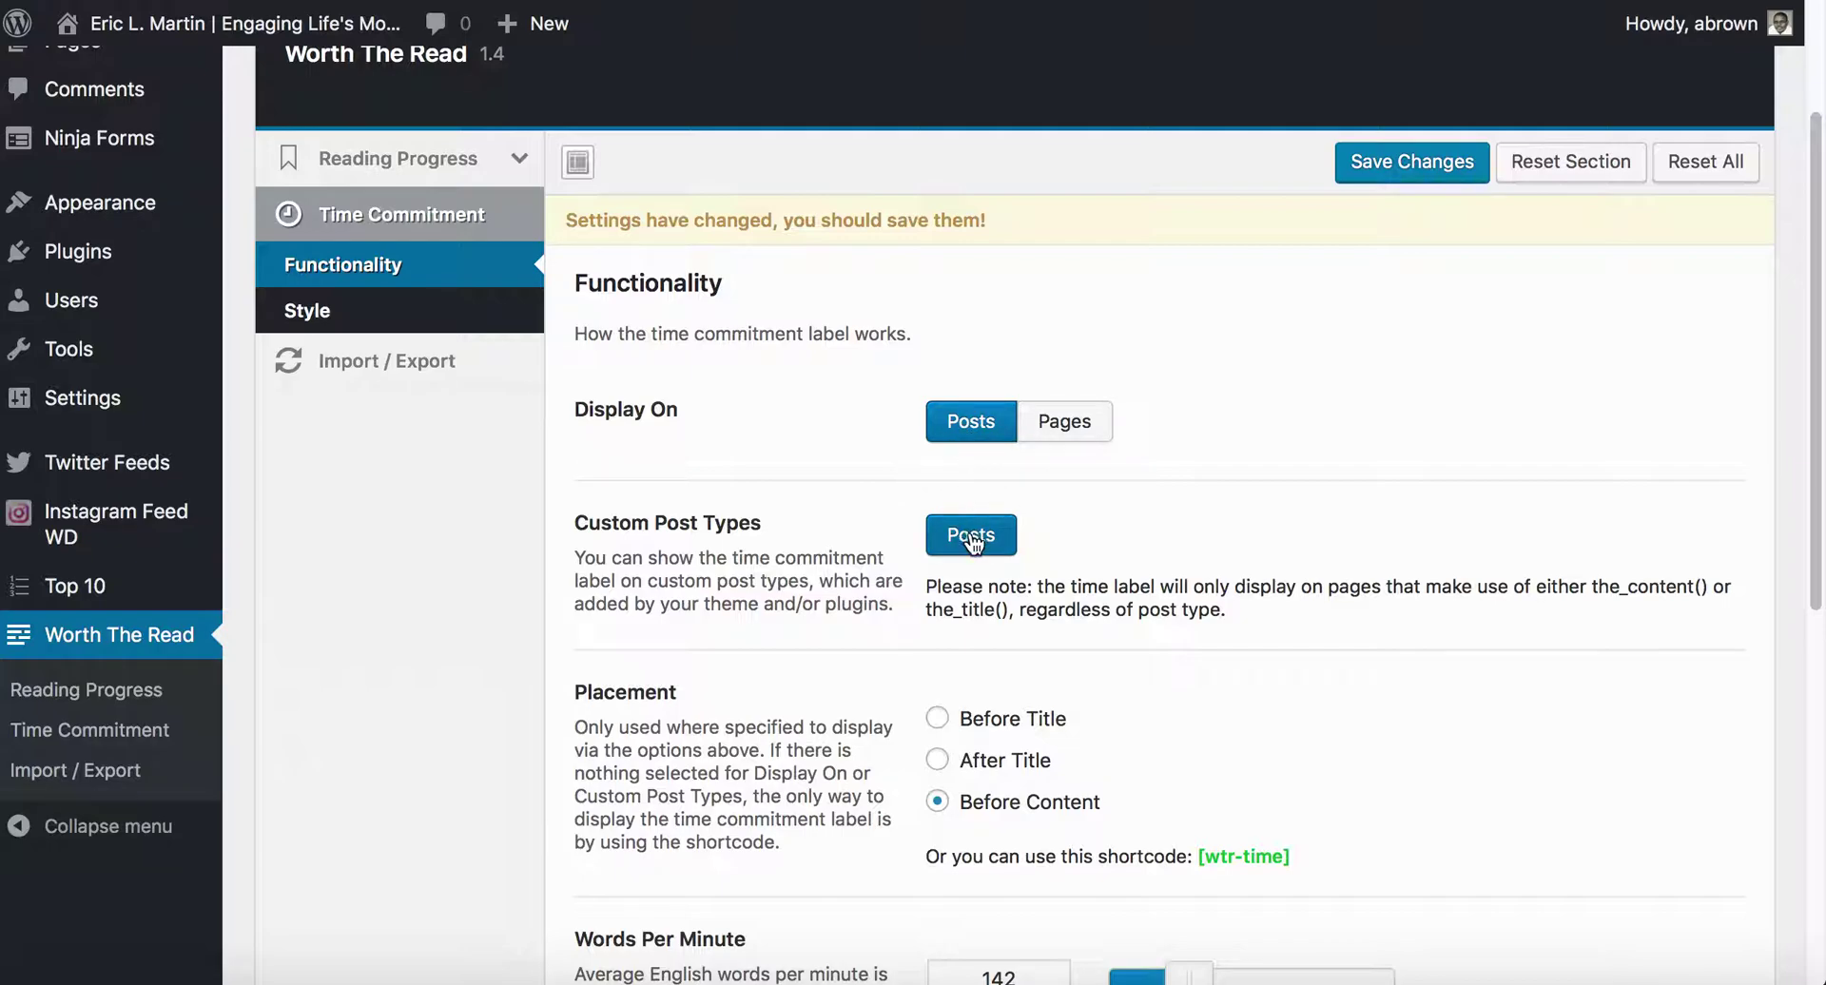
scroll(951, 513, "down", 5)
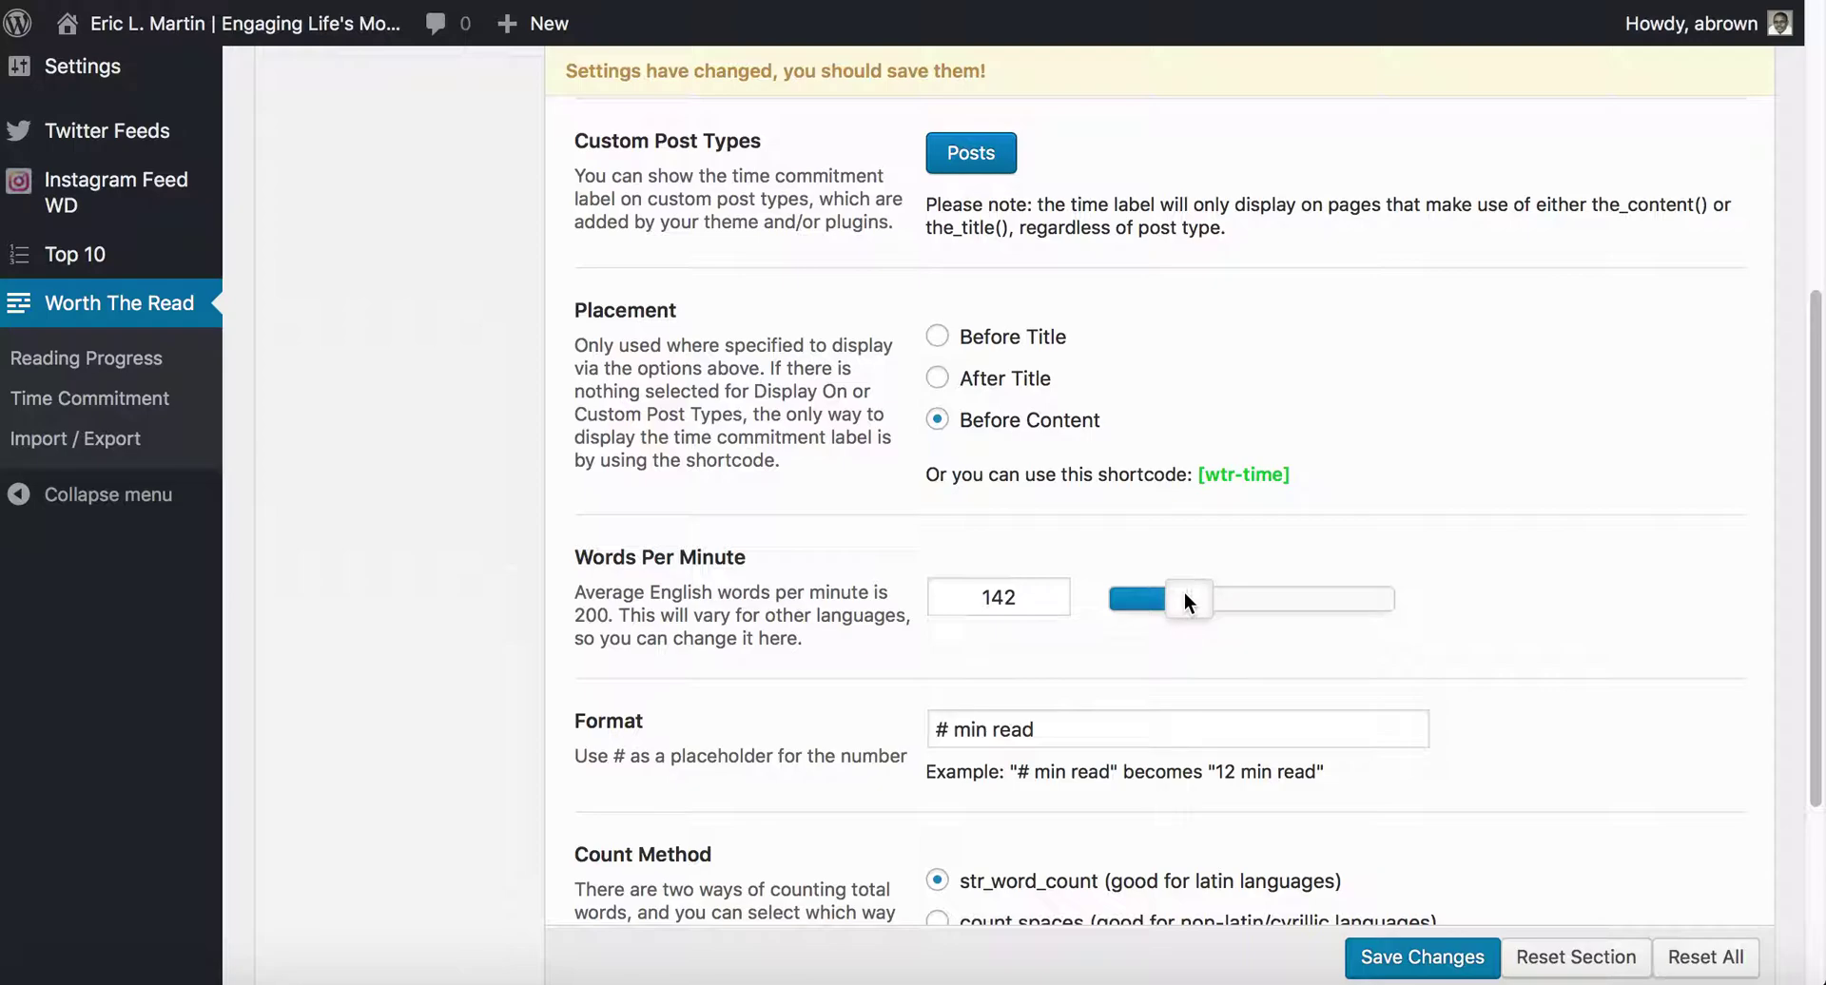
left_click_drag(1185, 594, 1222, 606)
Save the Time Commitment settings with 200 words per minute and '# min read' format
scroll(897, 660, "down", 4)
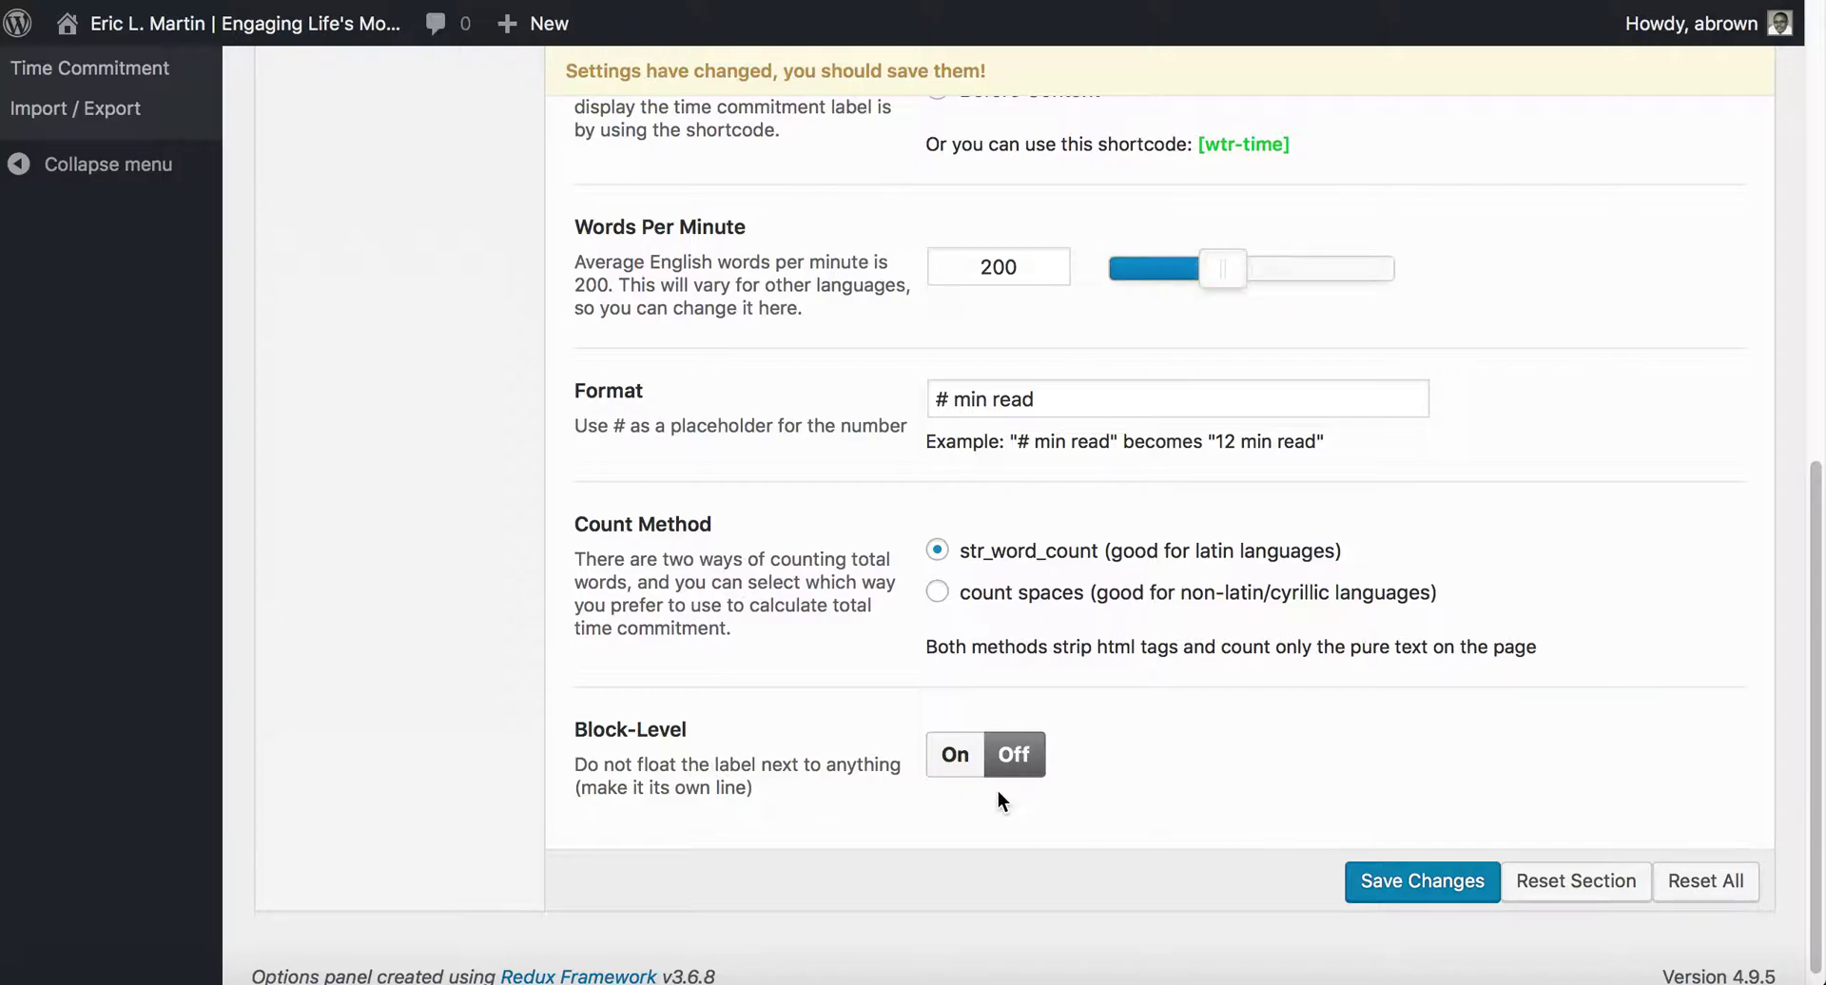
left_click(1388, 877)
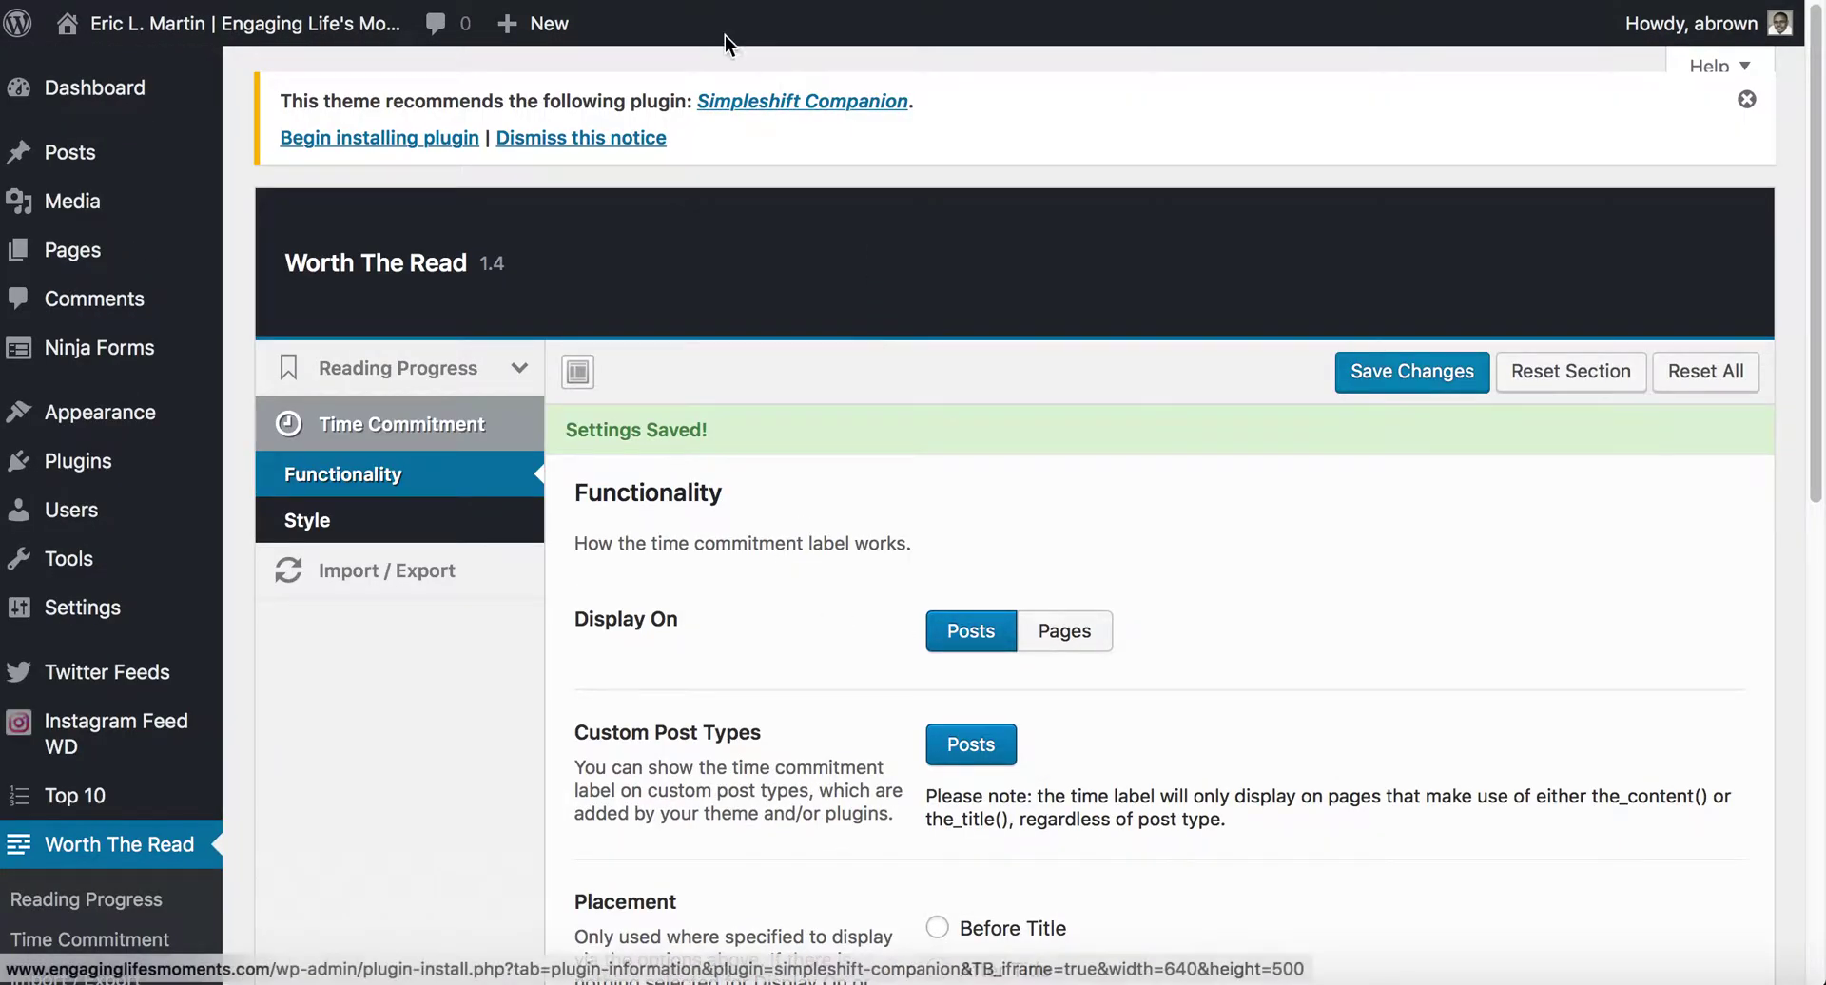
Visit the live home page, scroll down, and open the Sarah Parker Redmond post
left_click(245, 23)
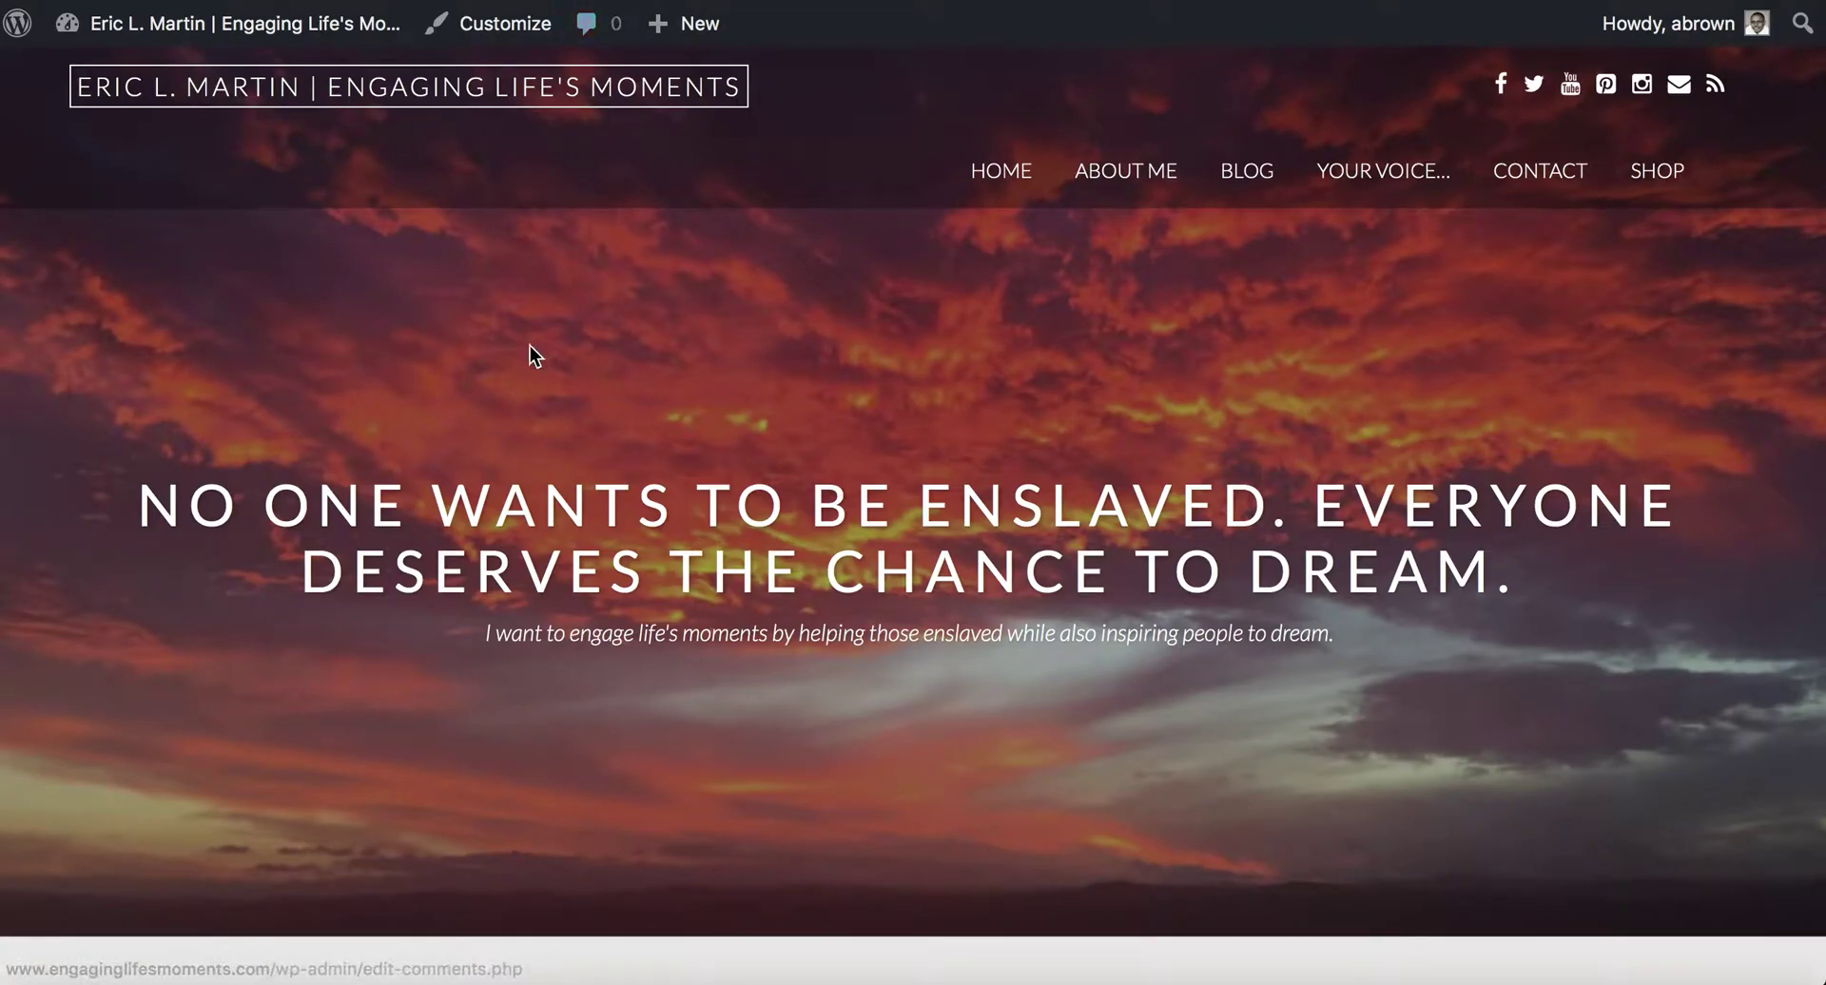
scroll(529, 356, "down", 5)
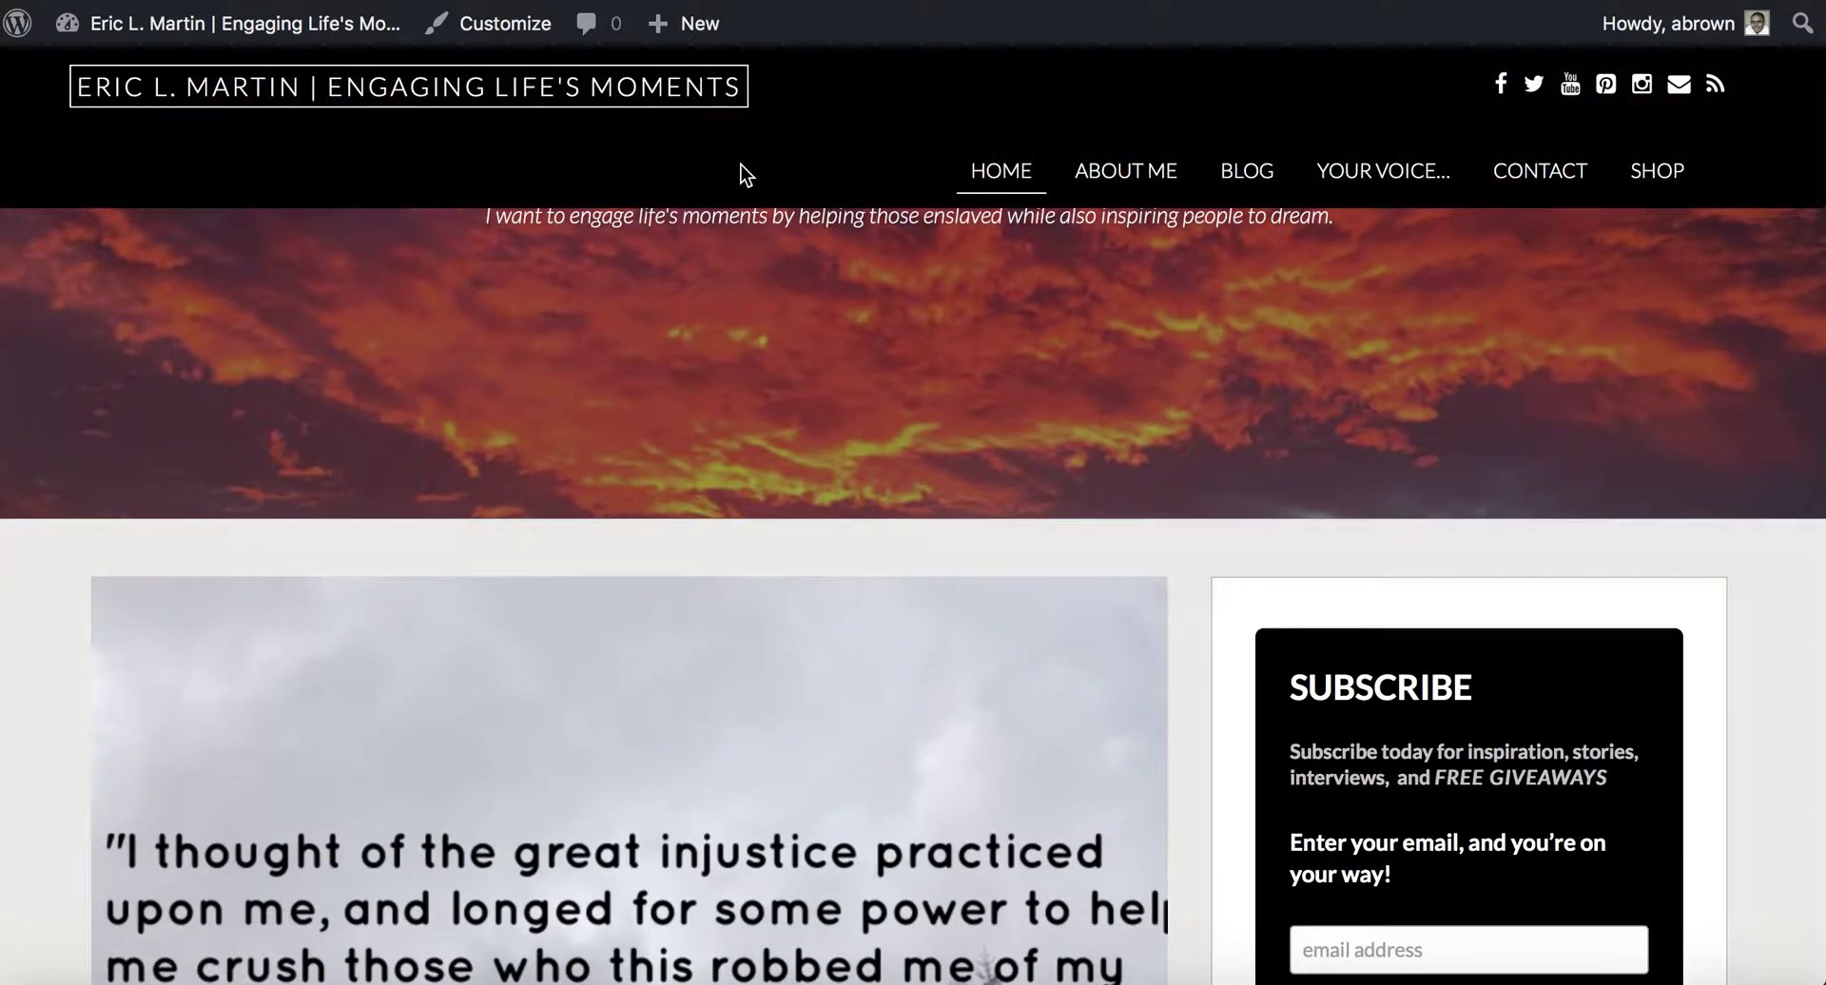
scroll(738, 229, "down", 1)
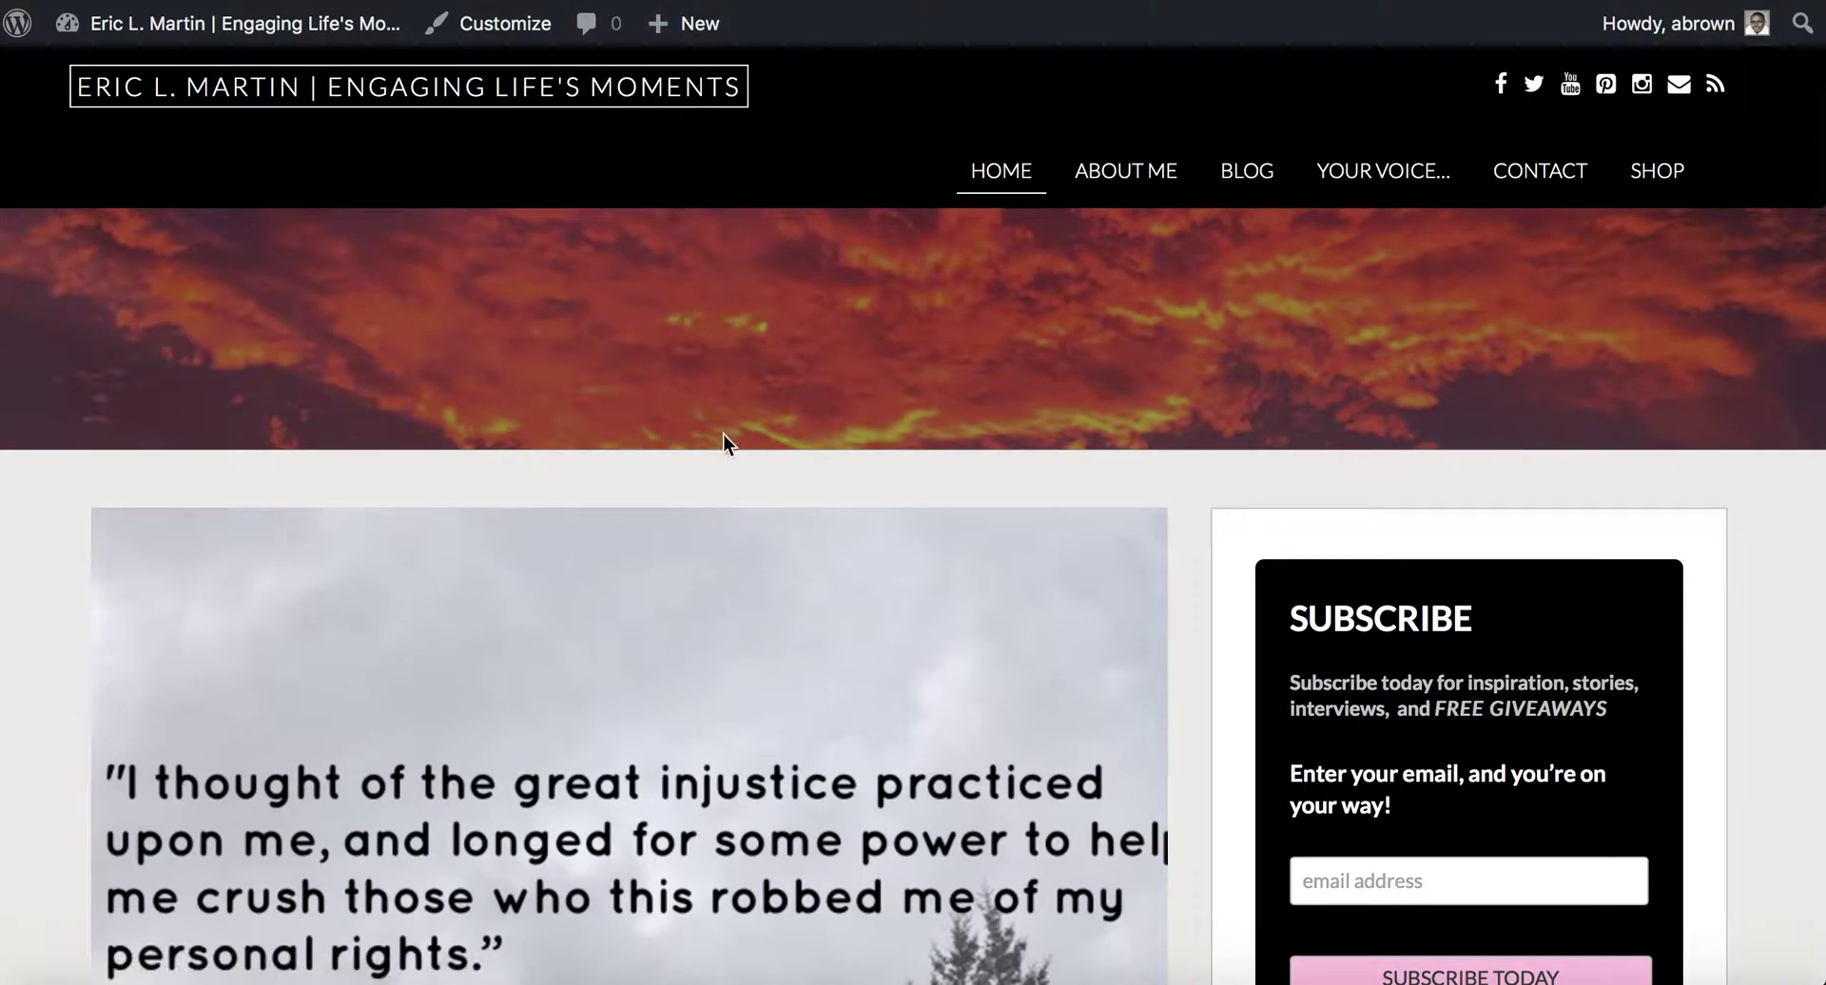
scroll(724, 439, "down", 10)
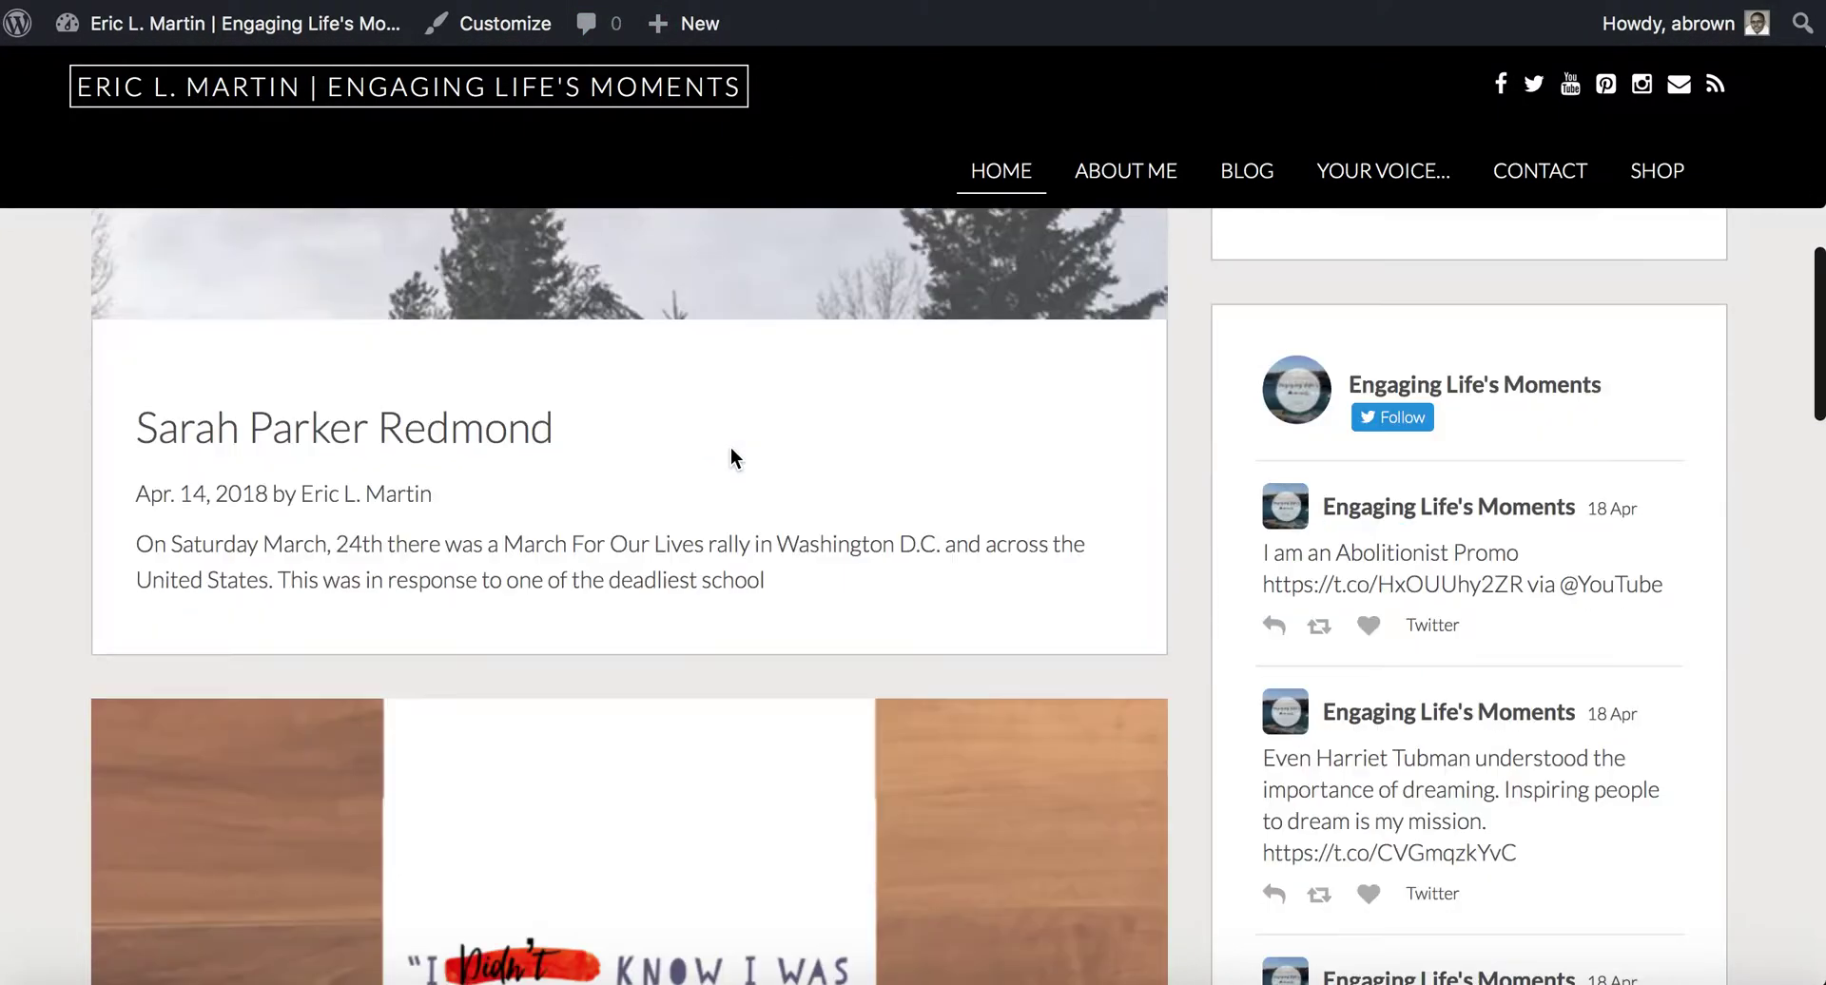
scroll(730, 459, "down", 2)
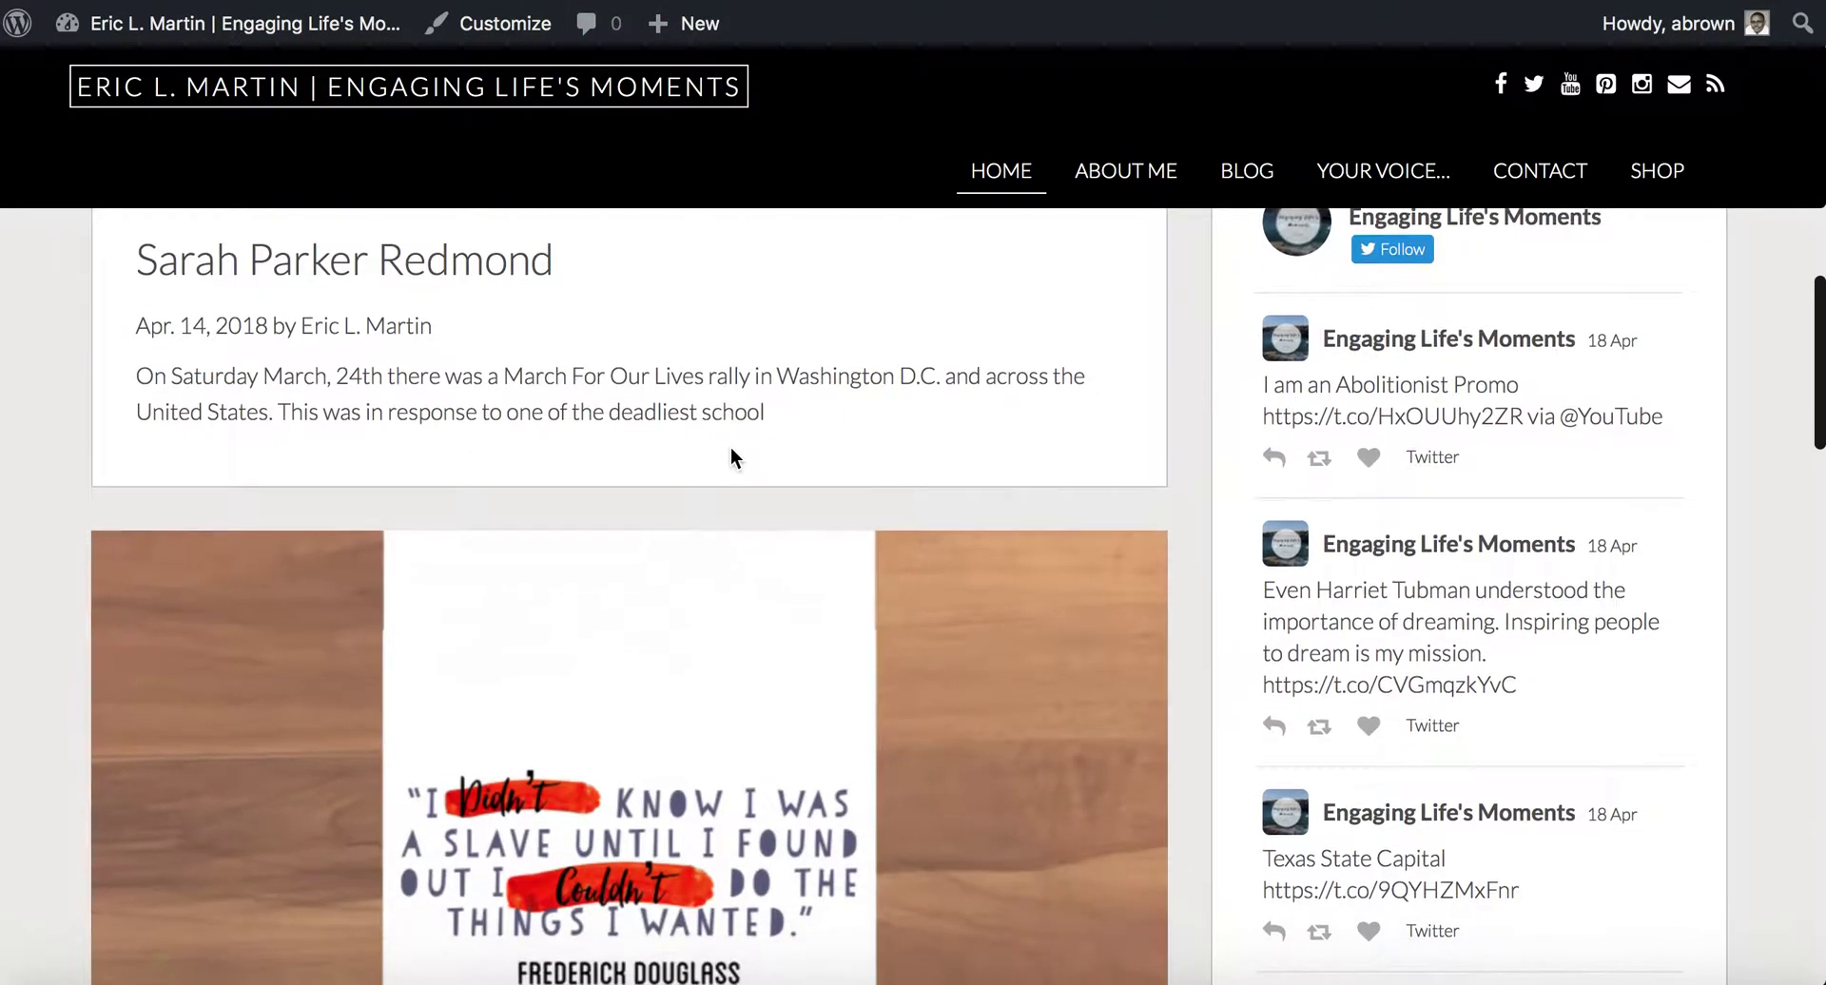
left_click(490, 269)
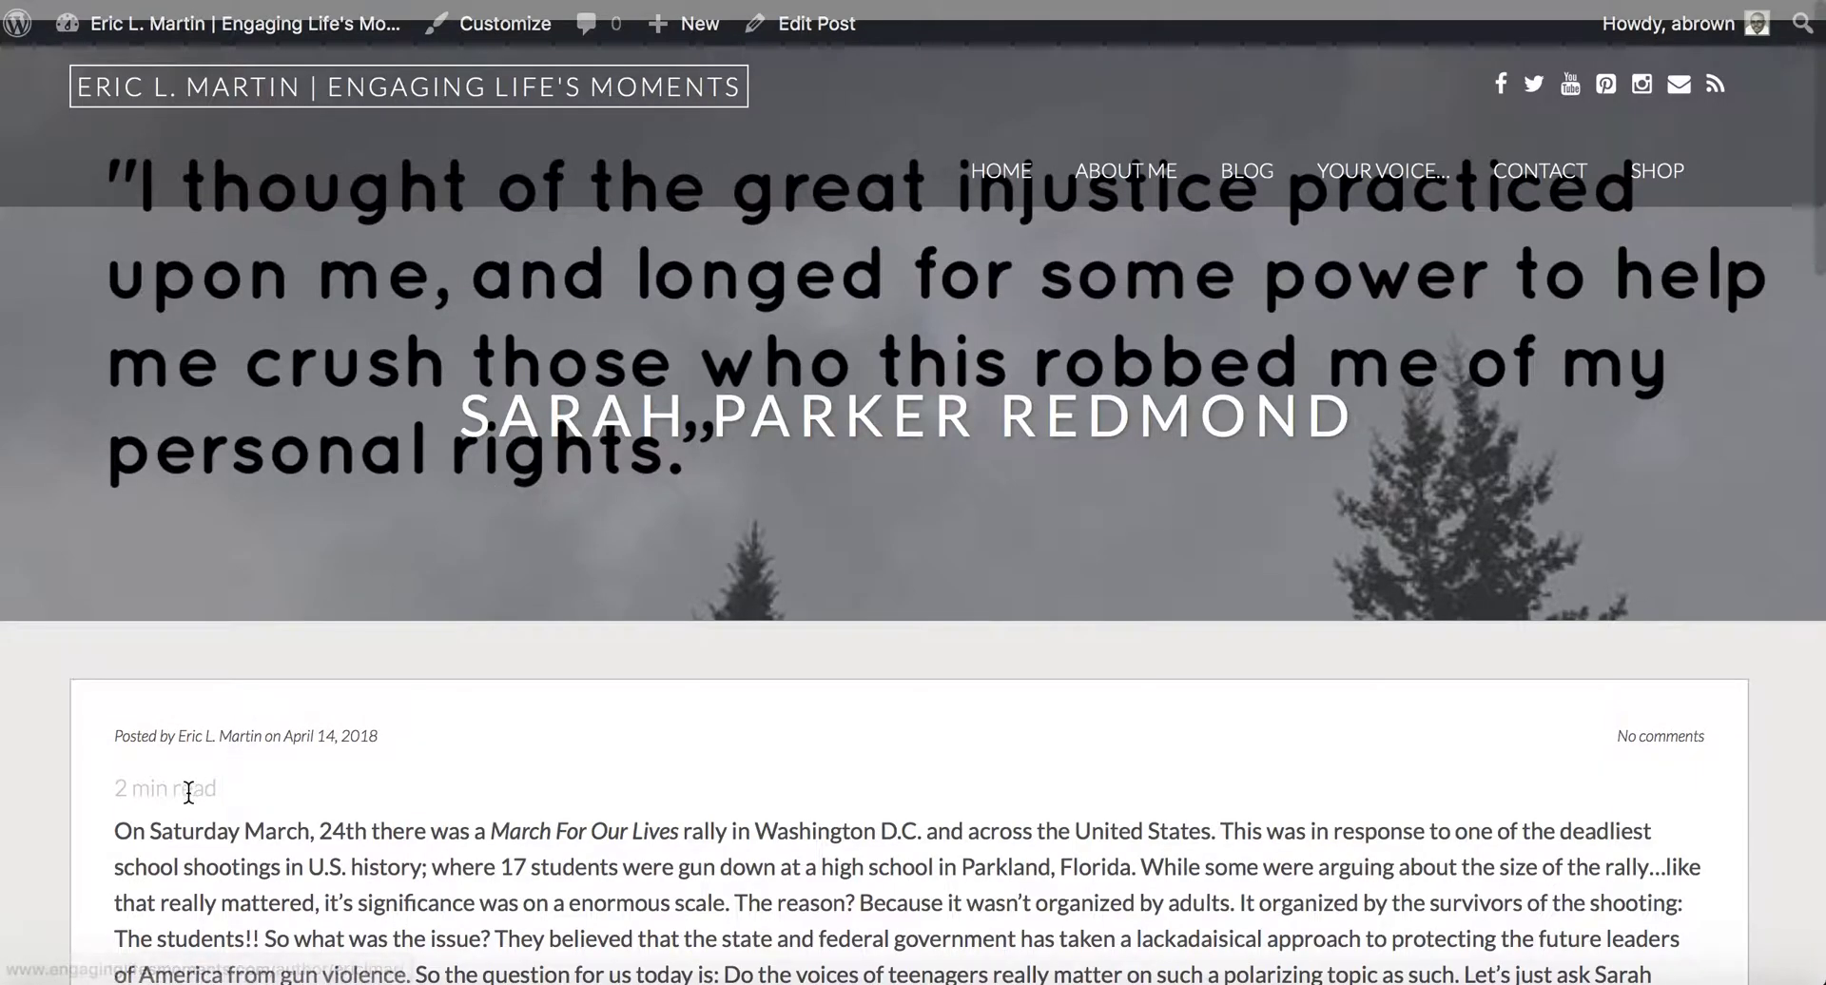
Highlight the post's '2 min read' label and scroll the article to watch the green progress bar fill
left_click_drag(239, 799, 102, 782)
left_click(252, 804)
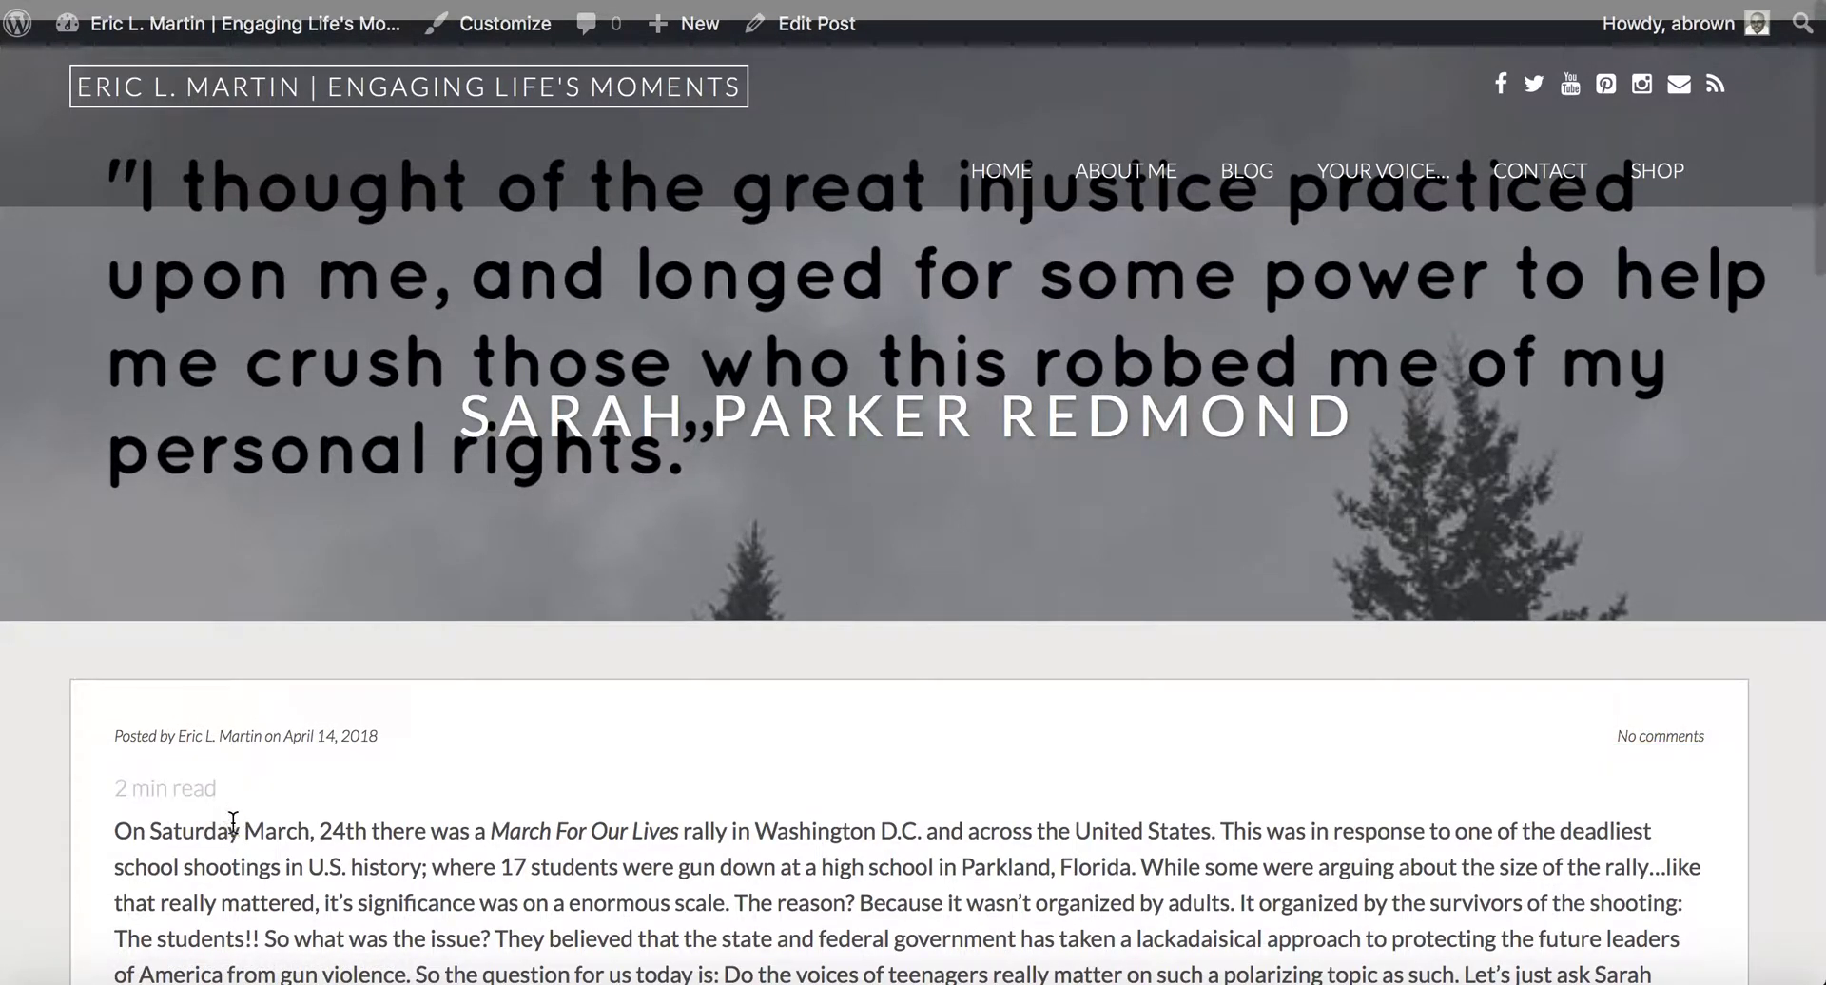
scroll(231, 808, "down", 1)
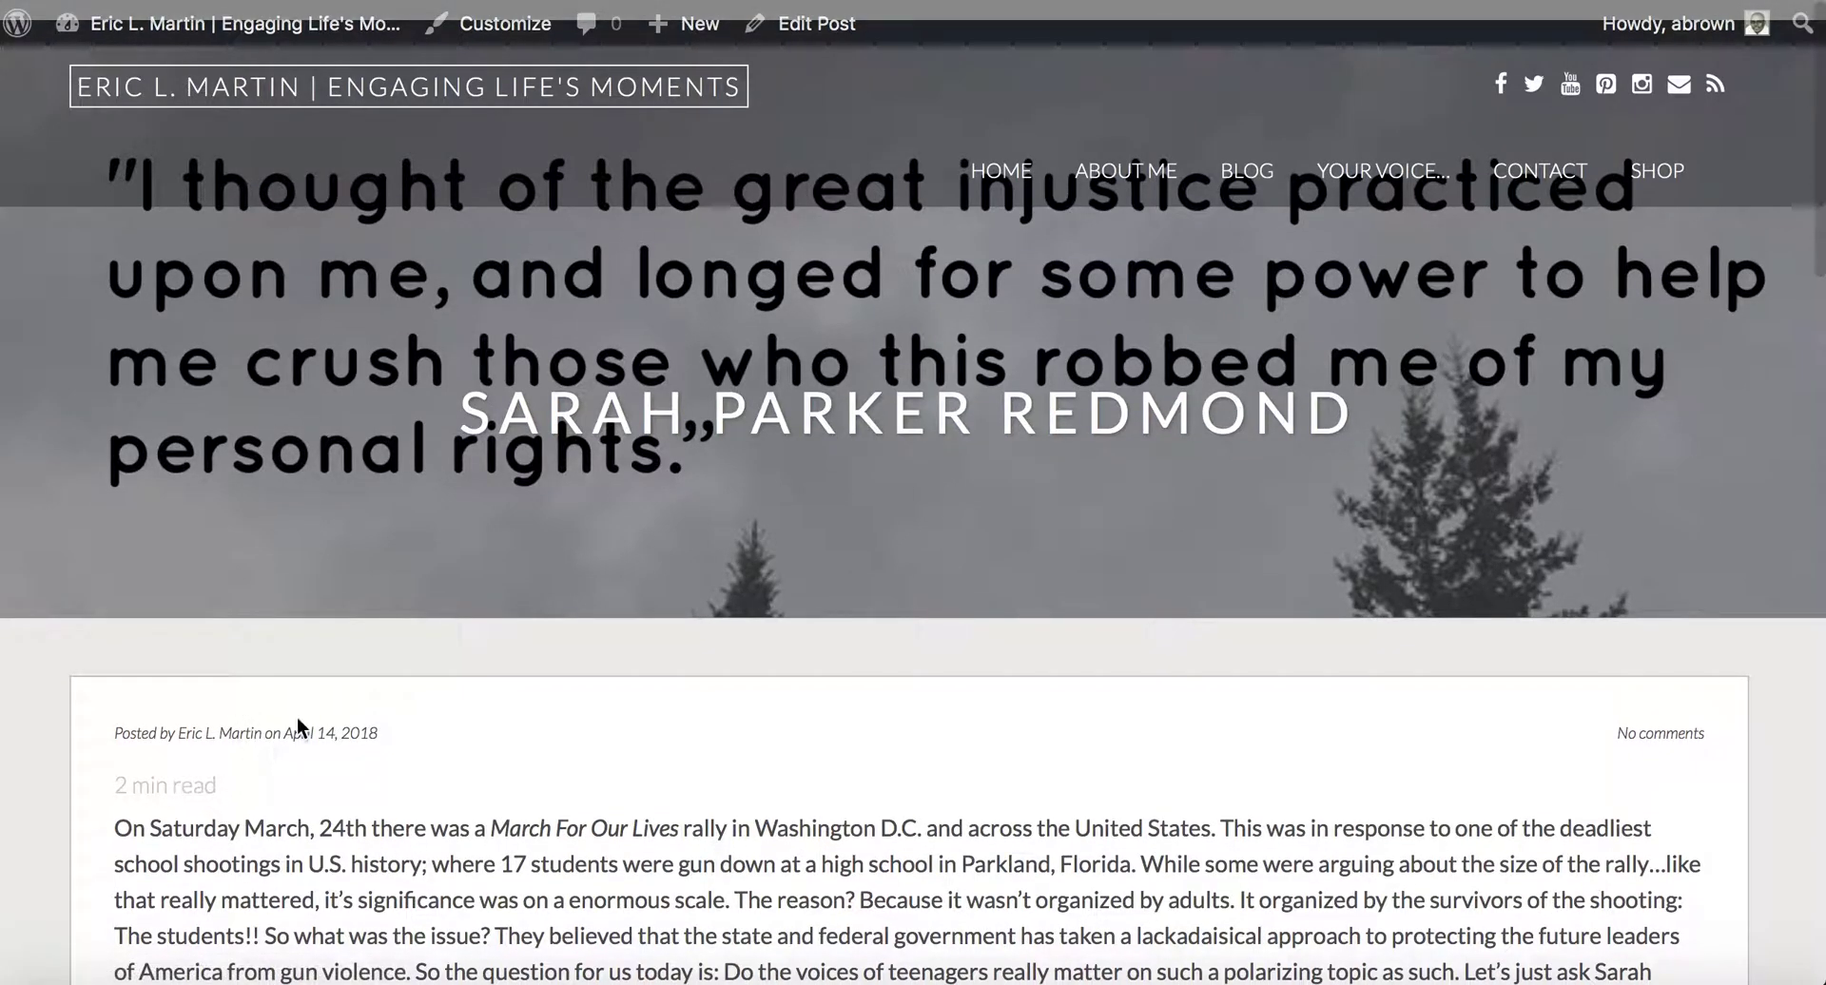
scroll(381, 683, "down", 2)
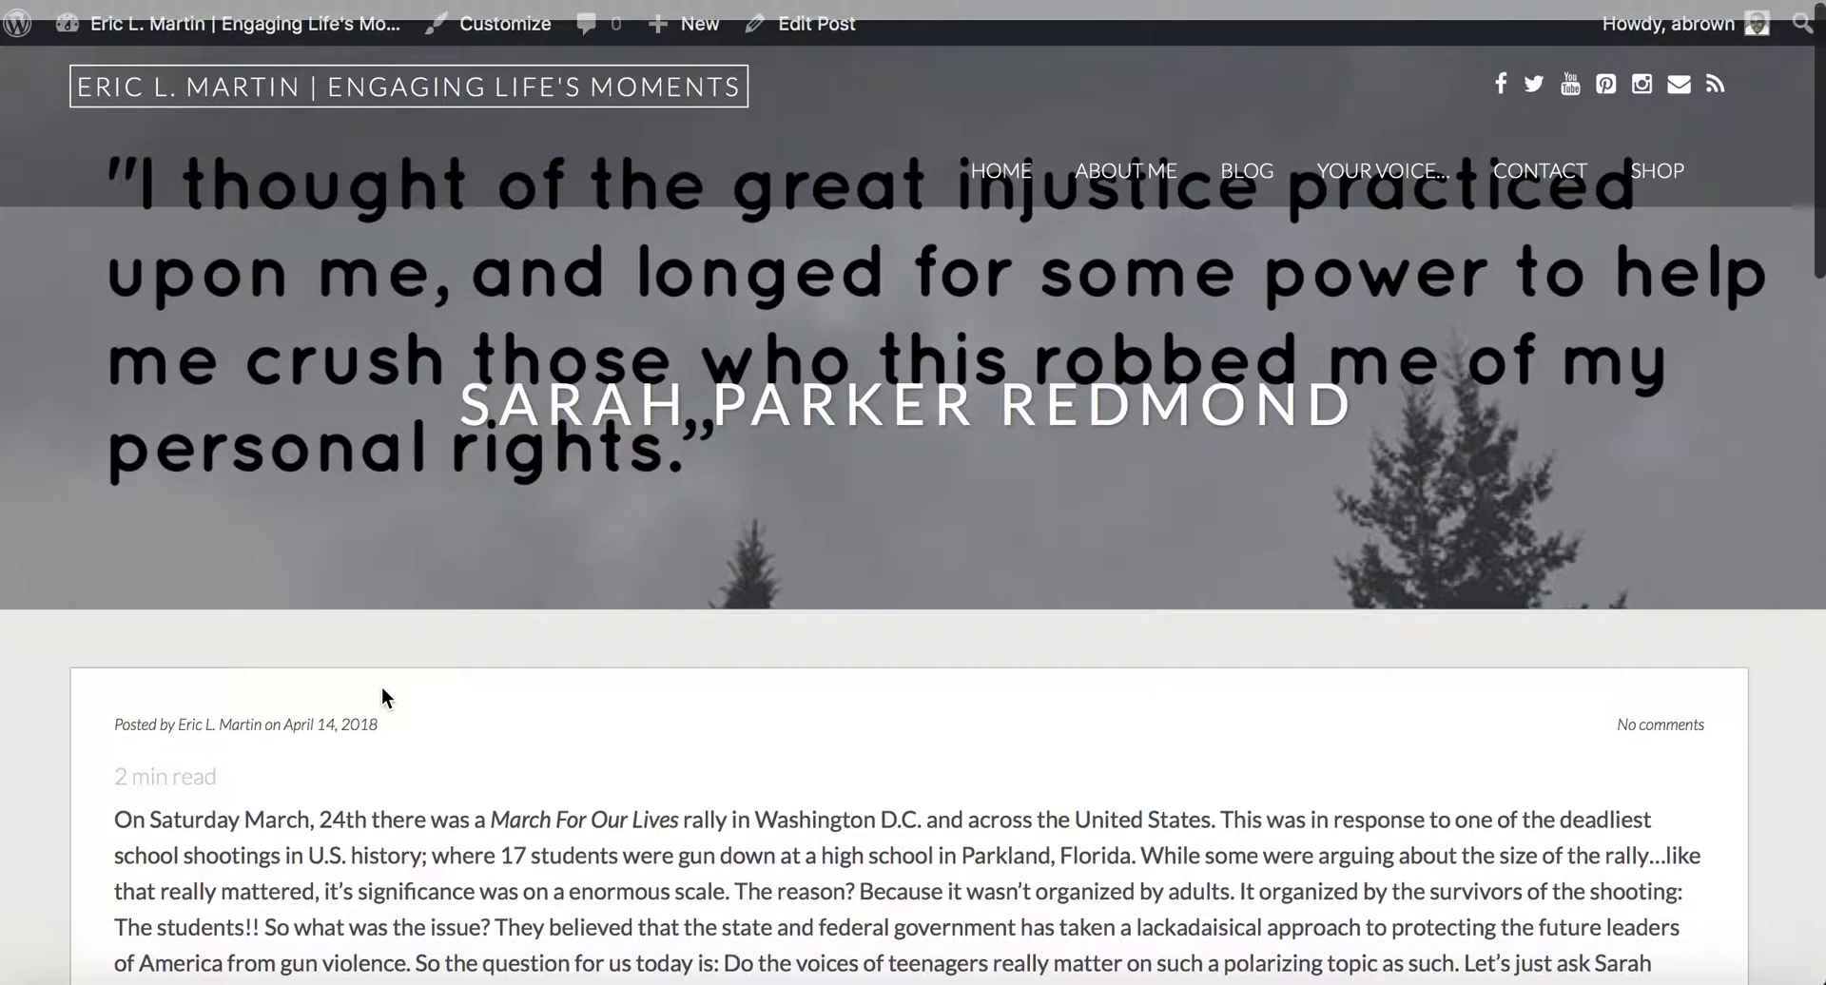
scroll(387, 693, "up", 1)
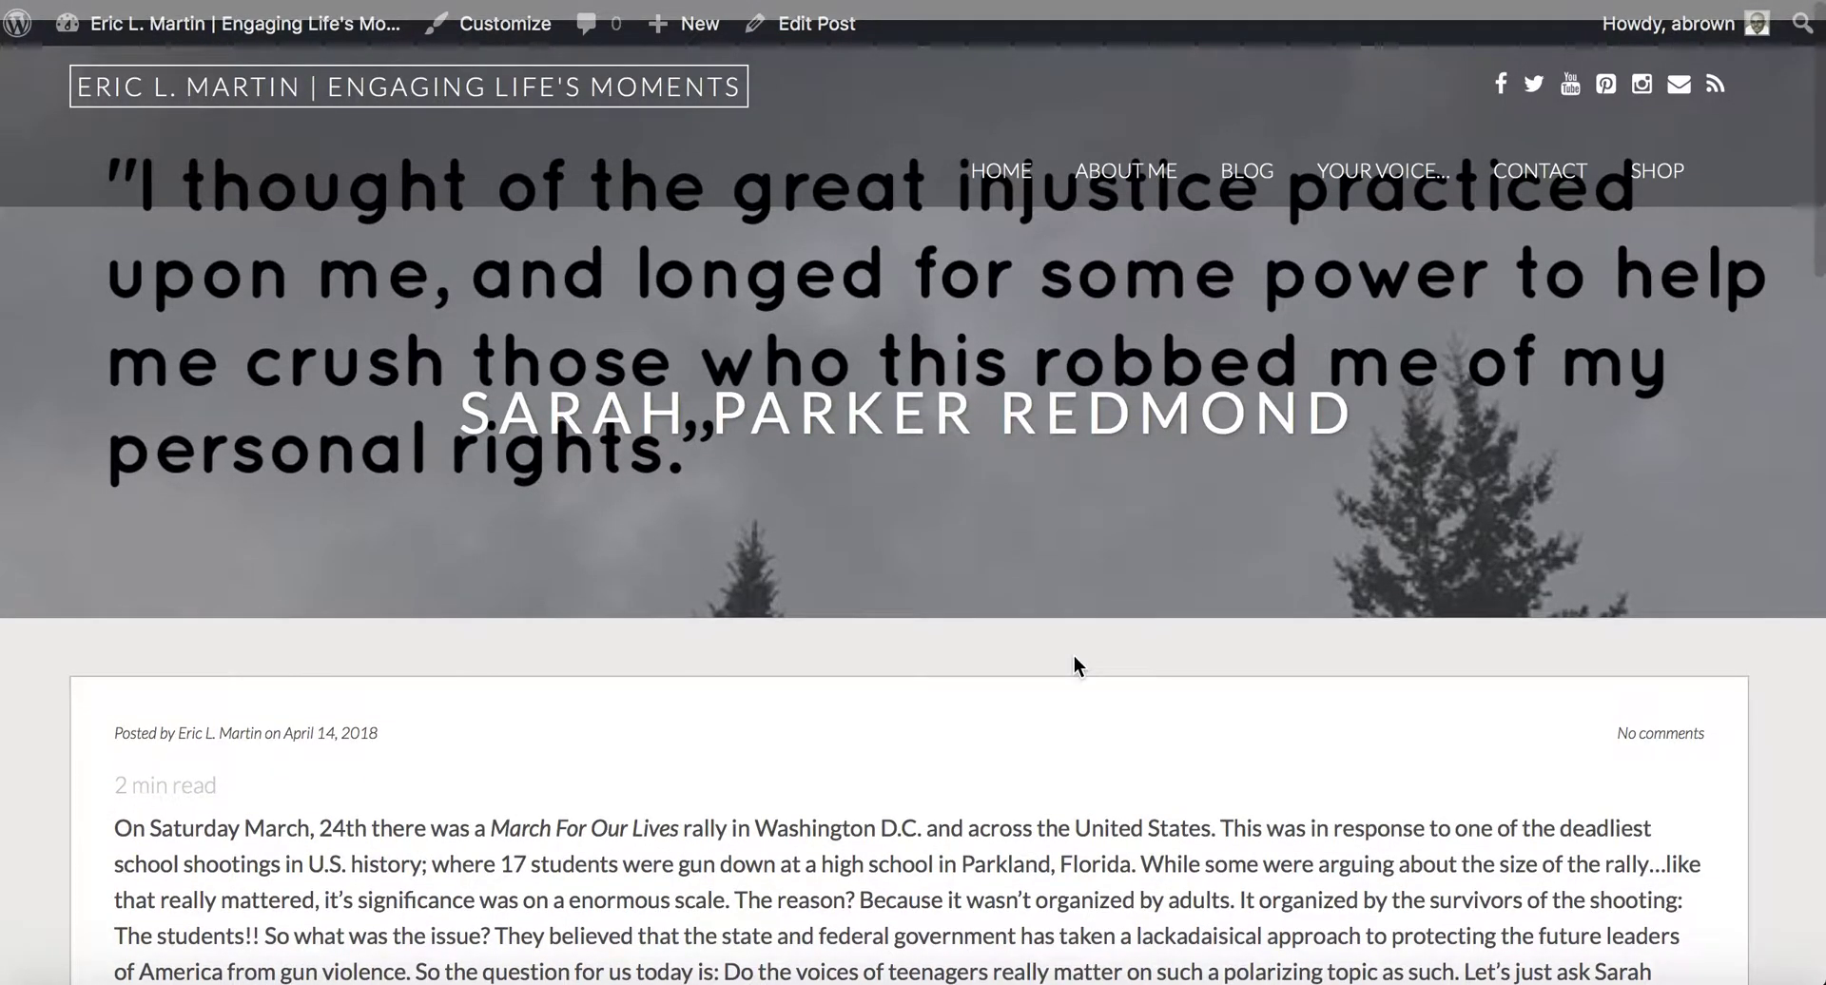
scroll(1075, 663, "down", 1)
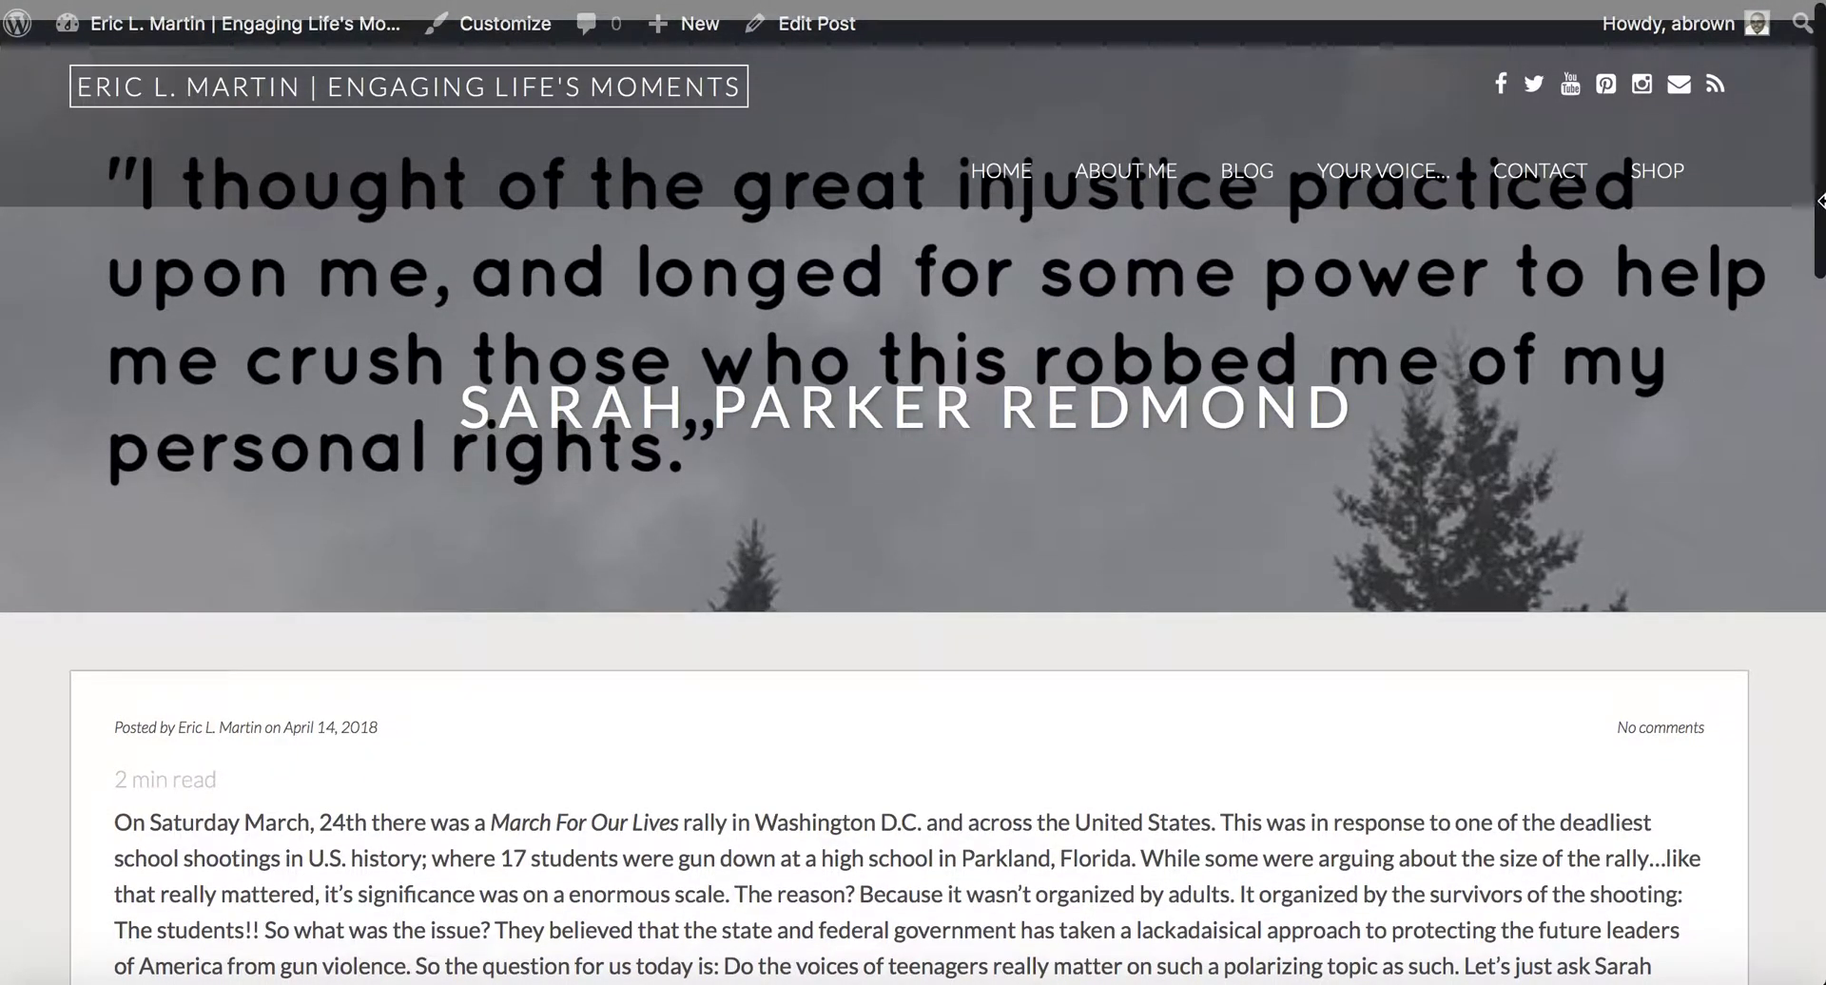
mouse_move(1816, 217)
left_mouse_down()
mouse_move(1816, 269)
mouse_move(1816, 217)
left_mouse_up()
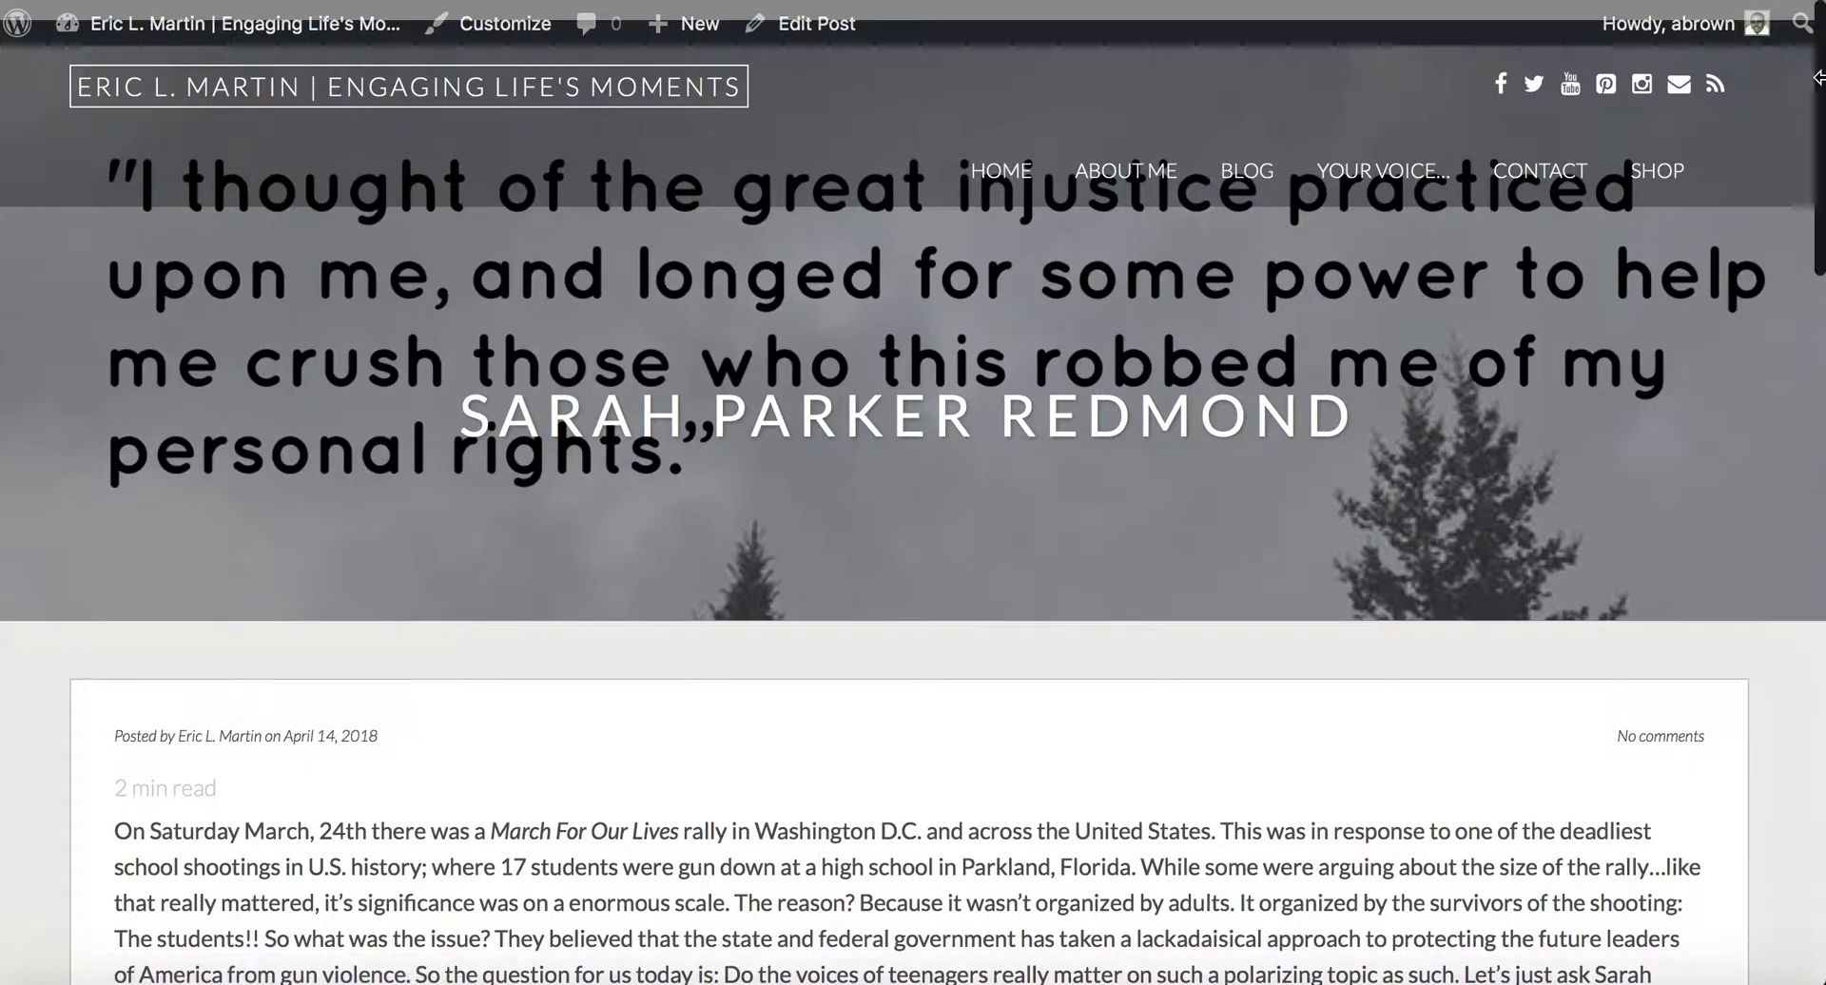
left_click_drag(1817, 76, 1821, 125)
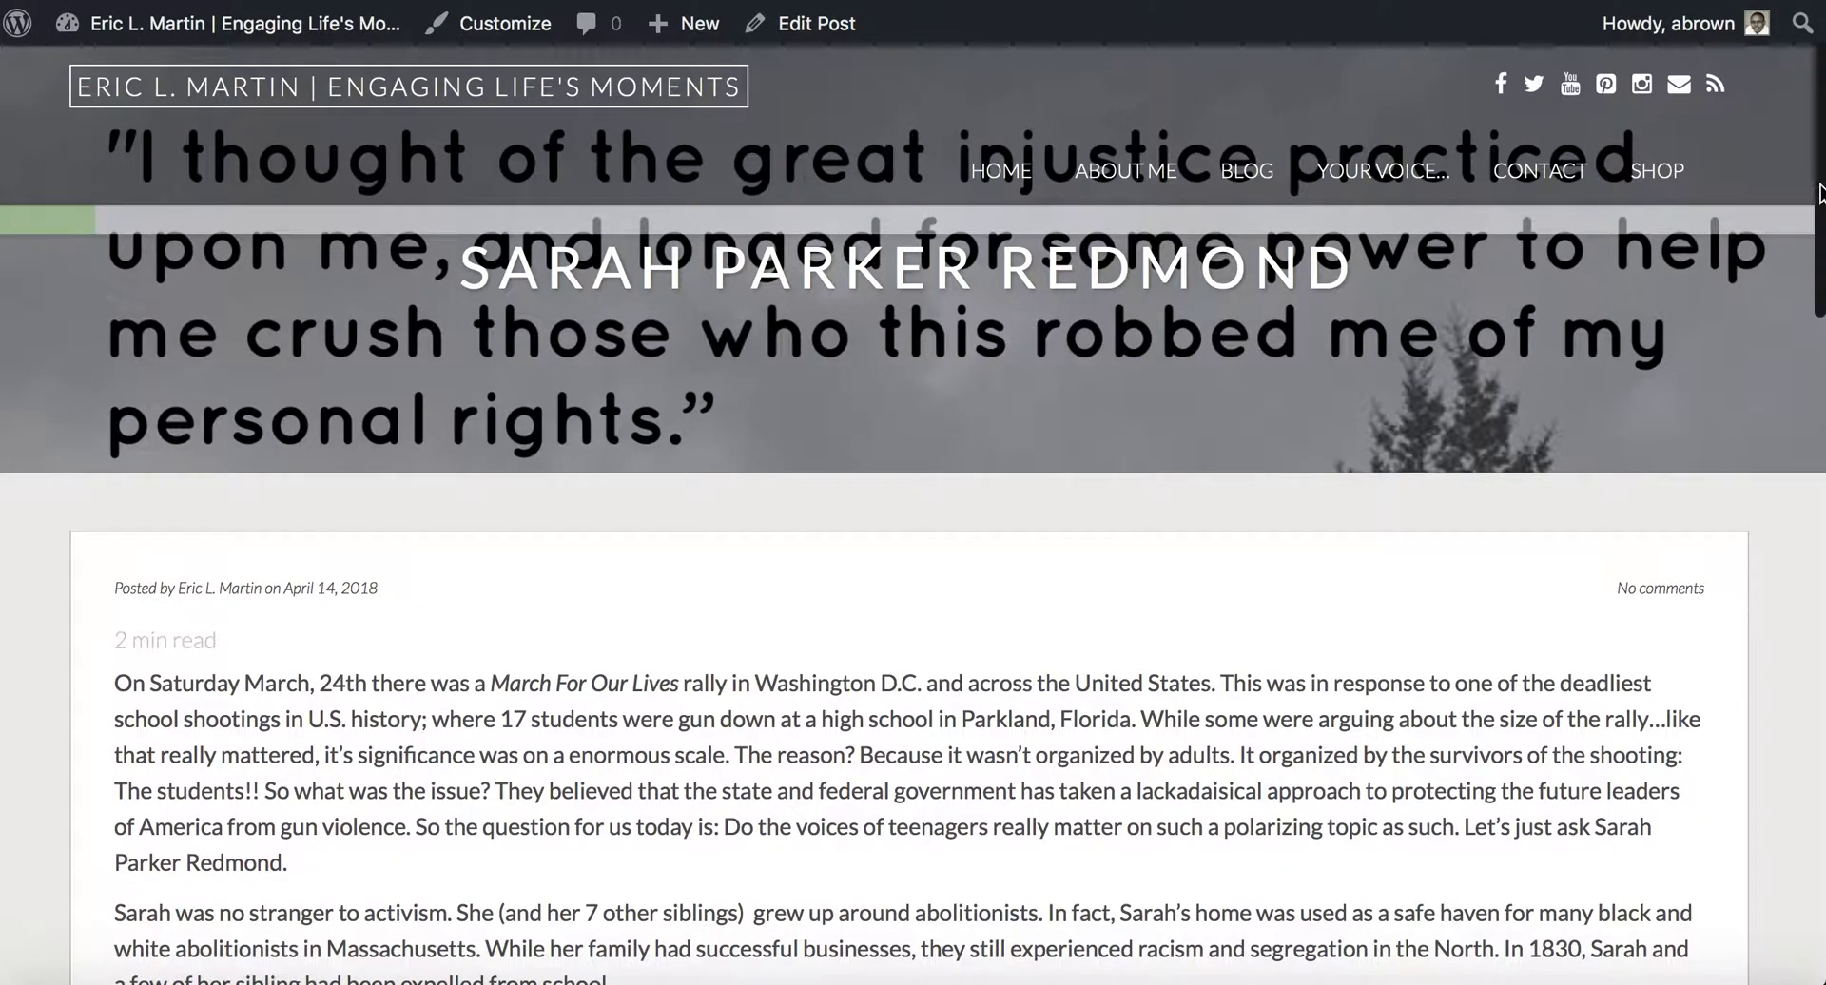
scroll(1819, 190, "down", 2)
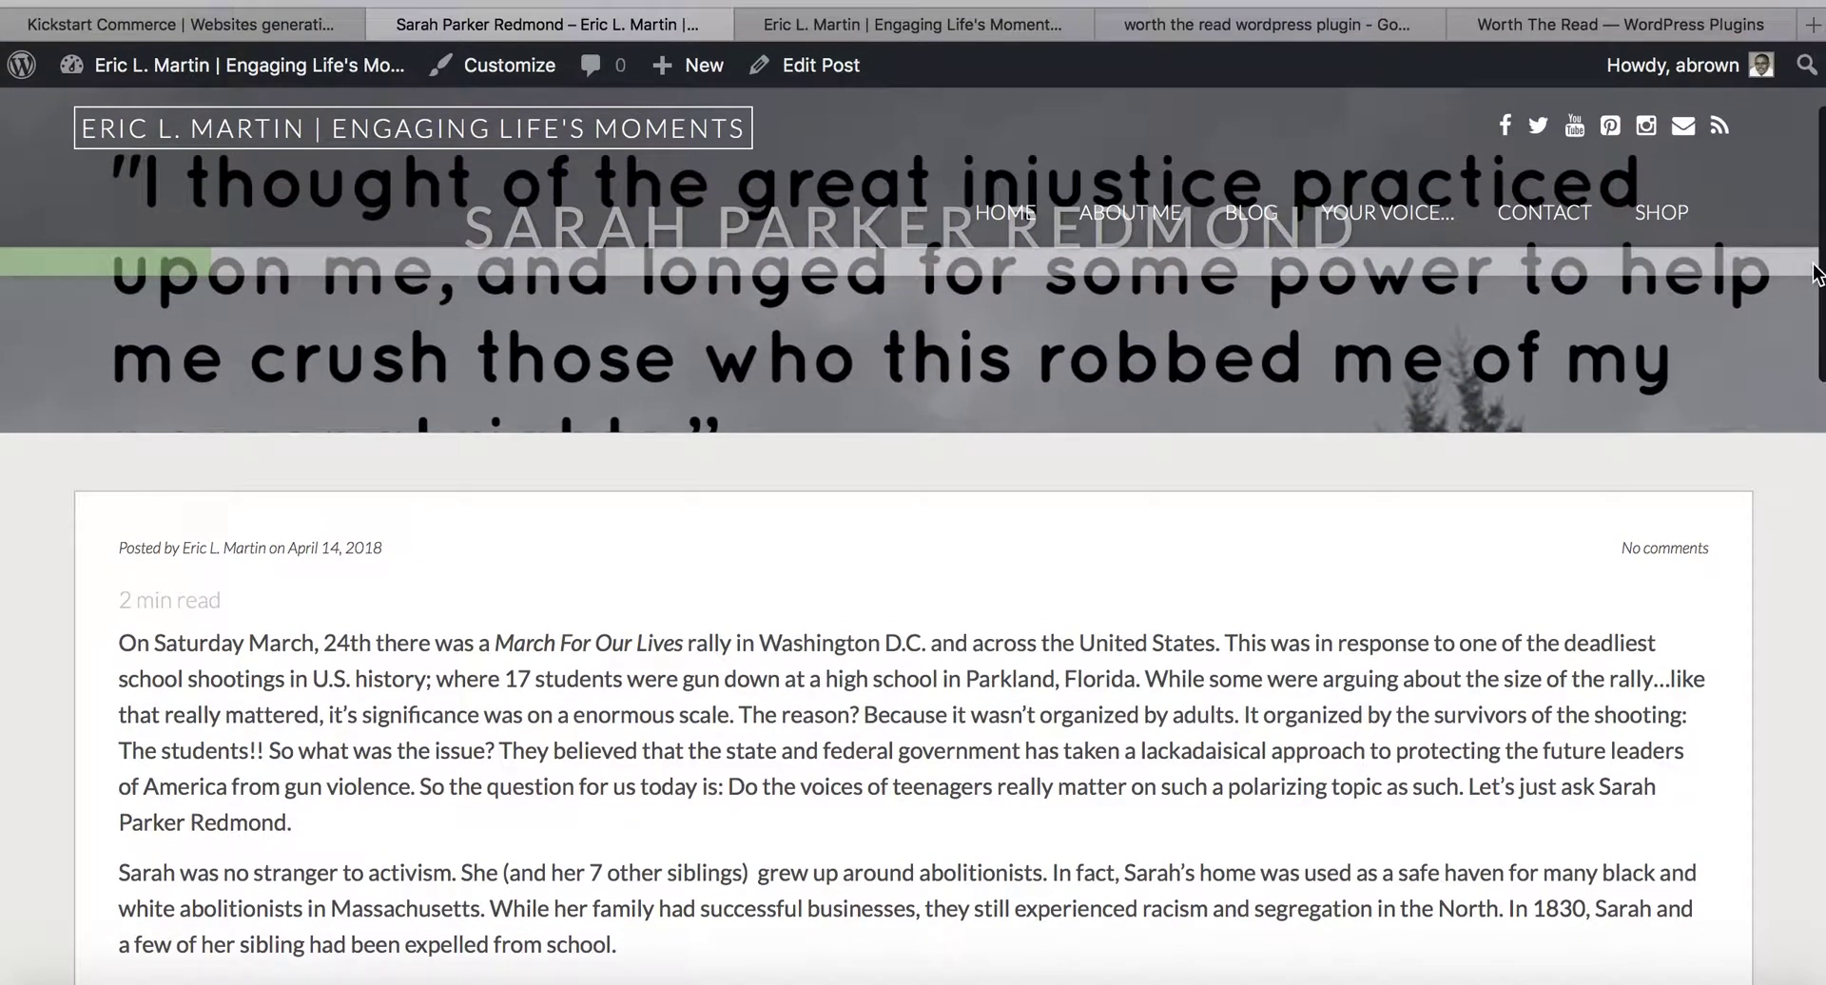
scroll(1820, 278, "down", 1)
left_click_drag(1820, 278, 1806, 624)
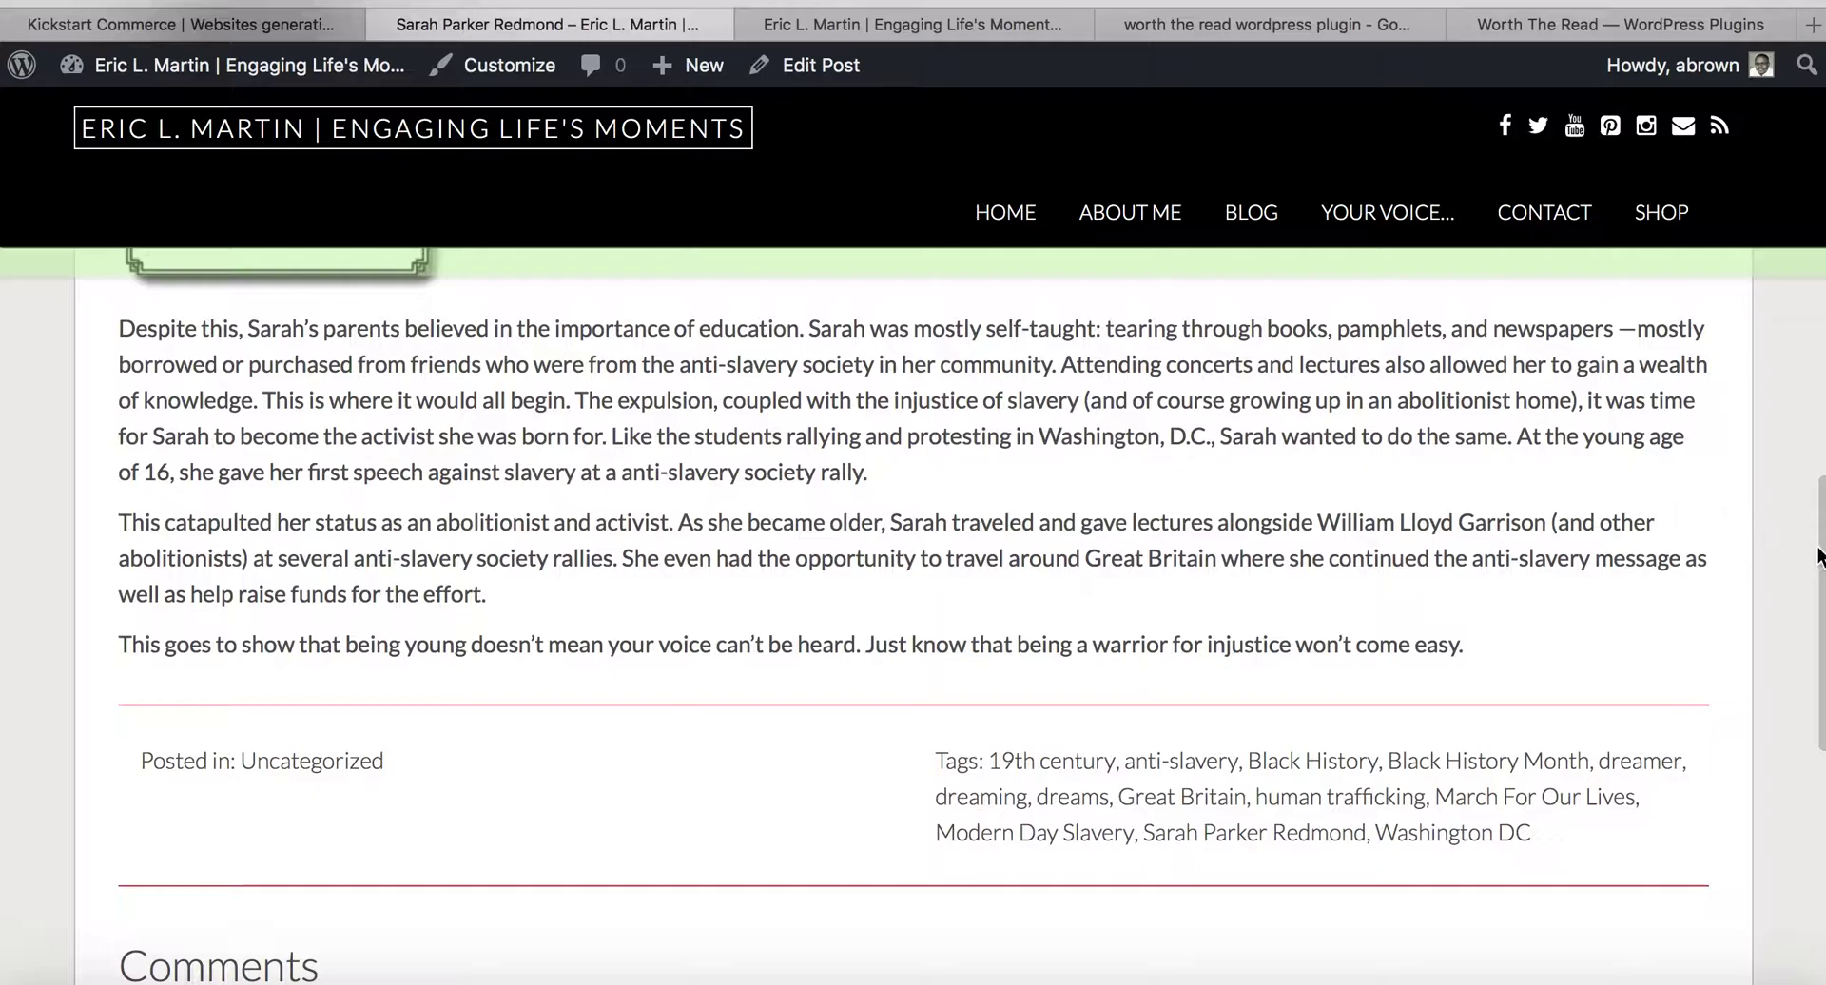
scroll(1818, 483, "up", 5)
scroll(1818, 483, "up", 5)
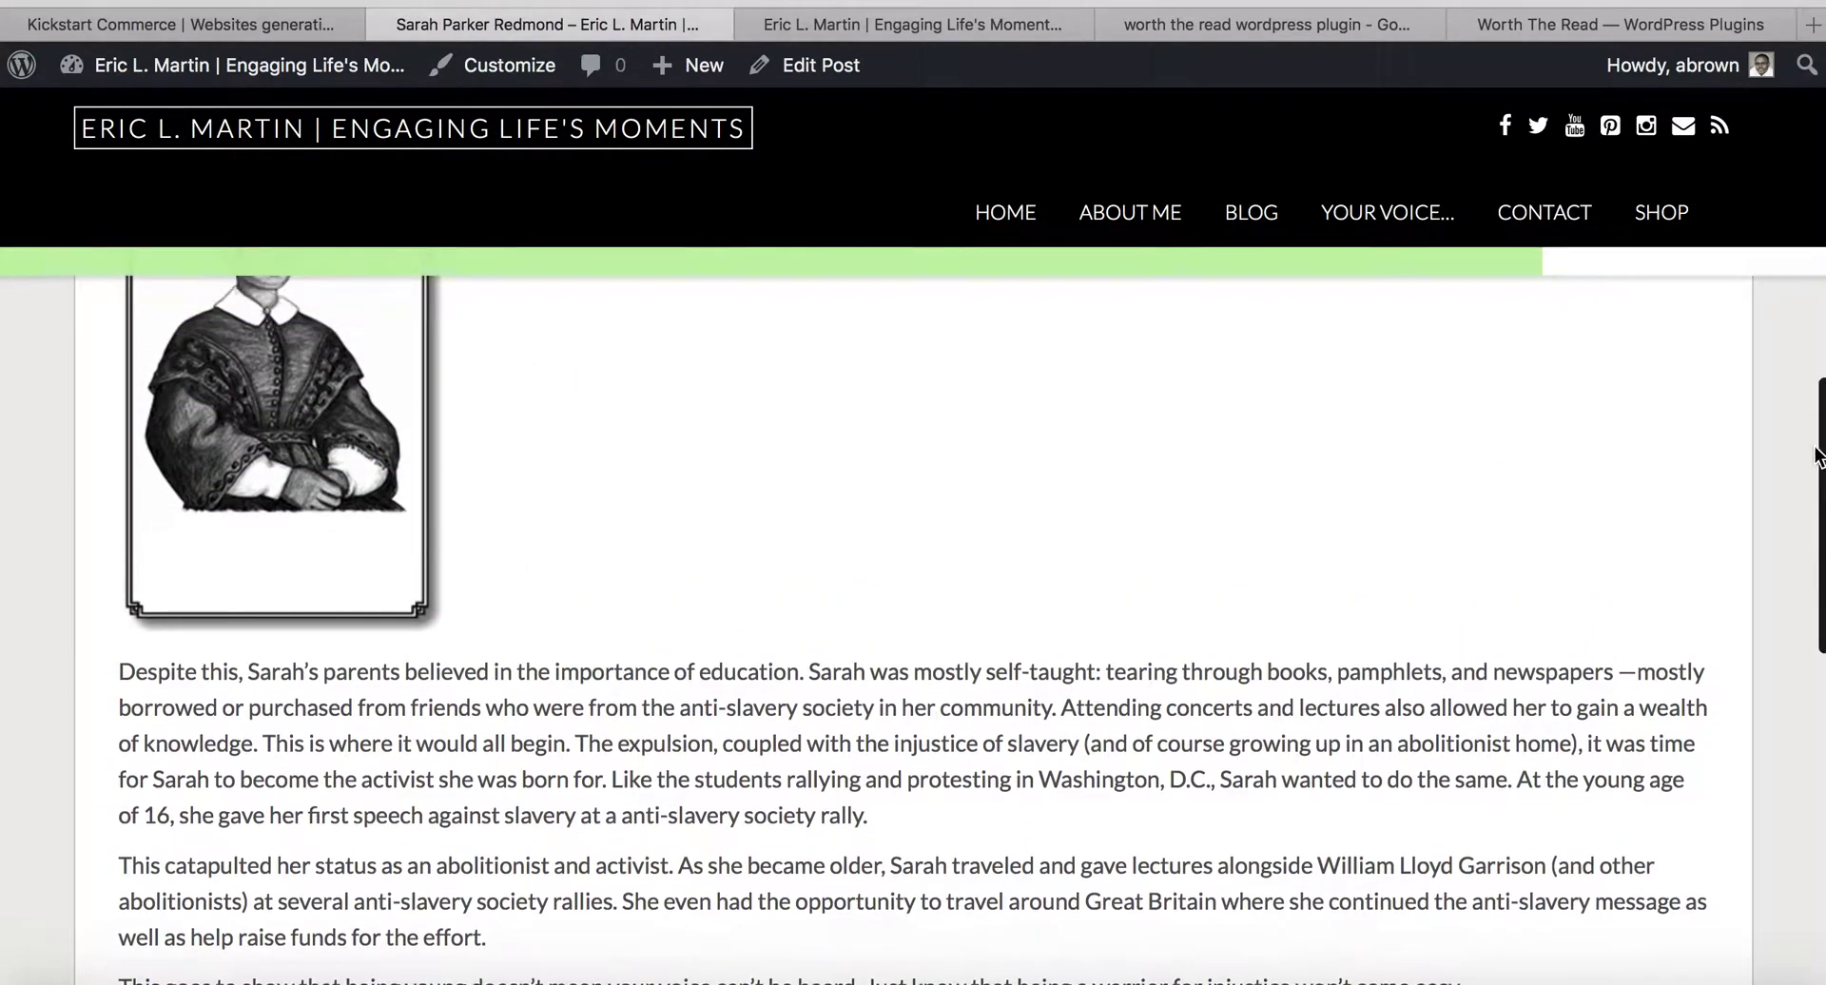
left_click_drag(1807, 343, 1819, 119)
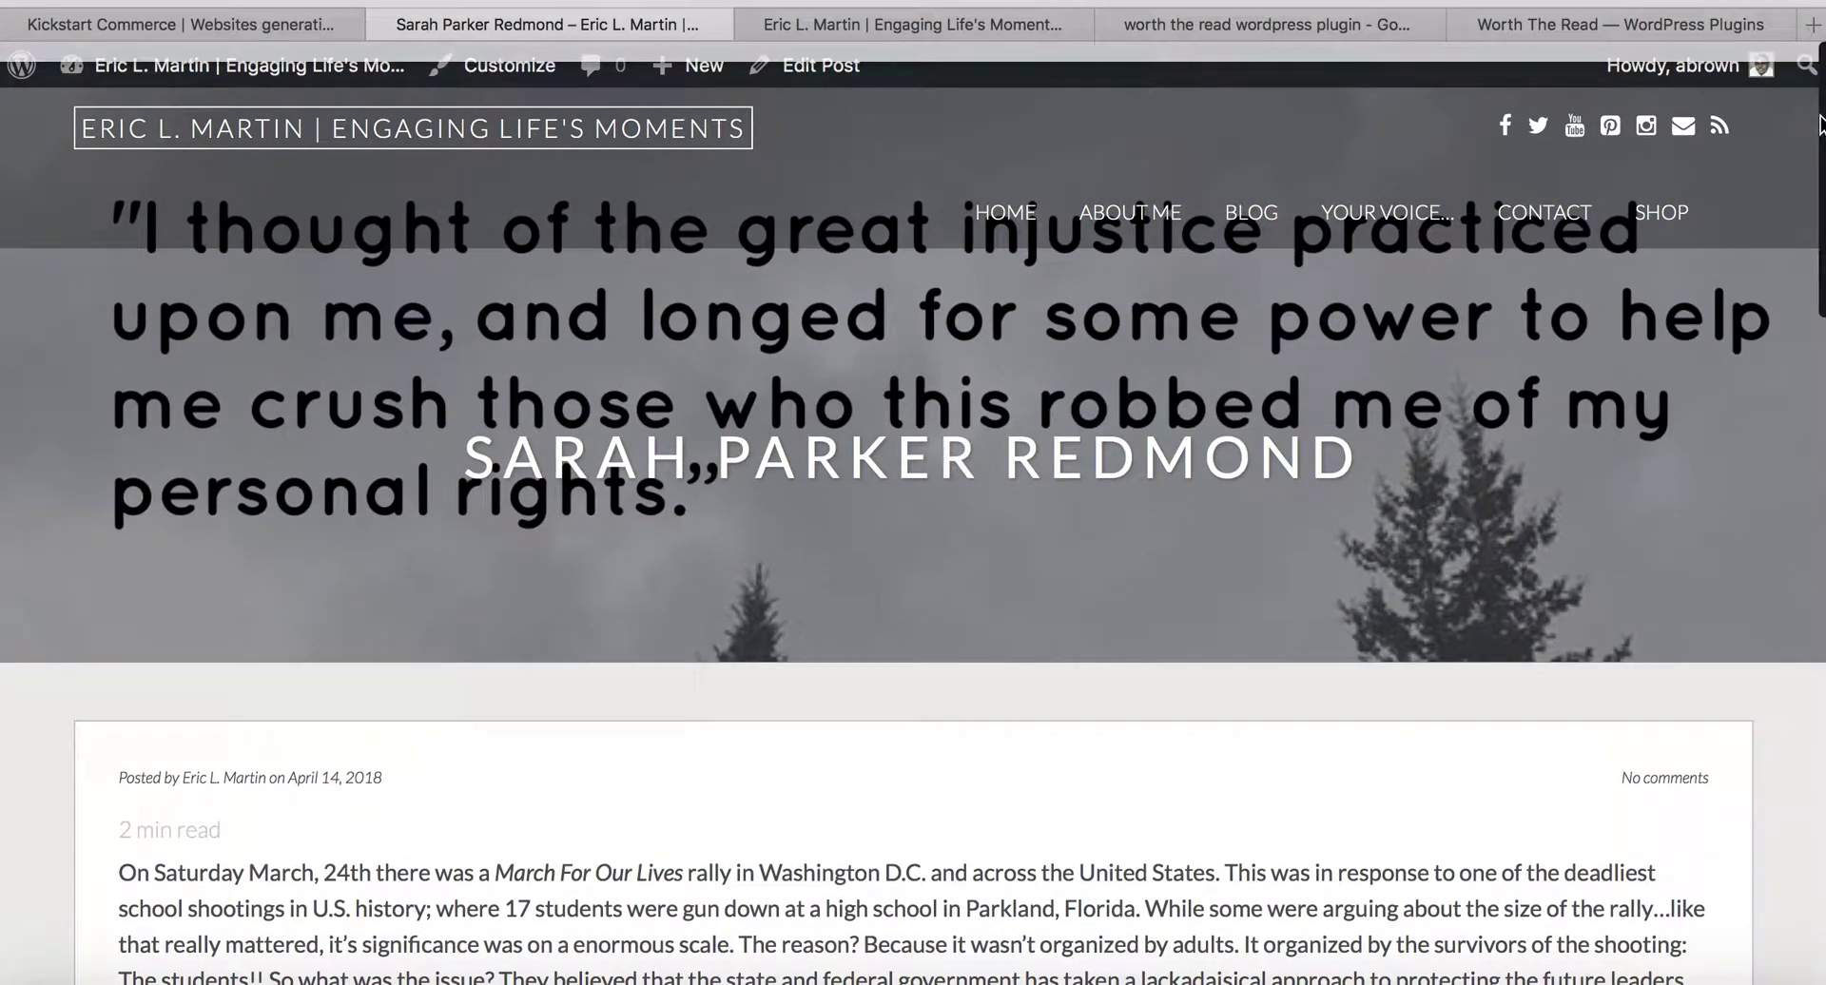